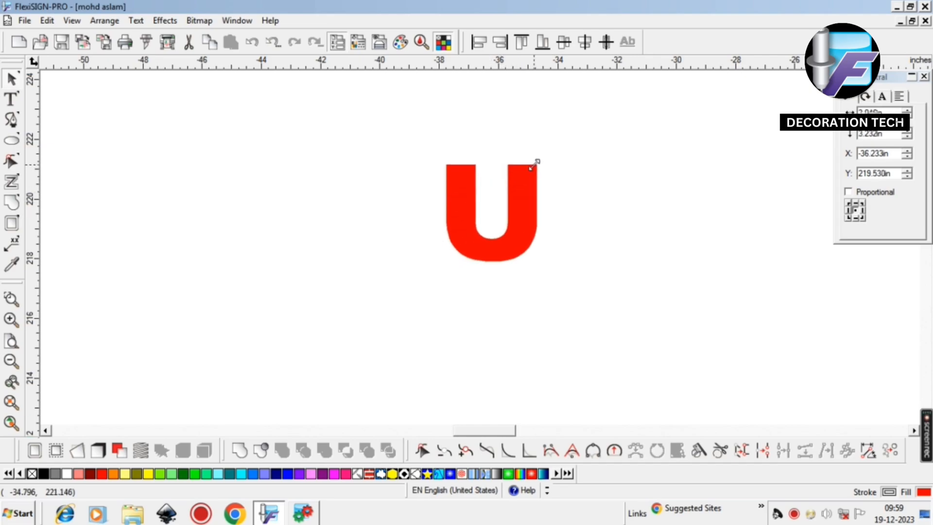
- Resize the red letter U to about 3.74 by 3.97 in and fill it with black
drag(544, 188, 532, 224)
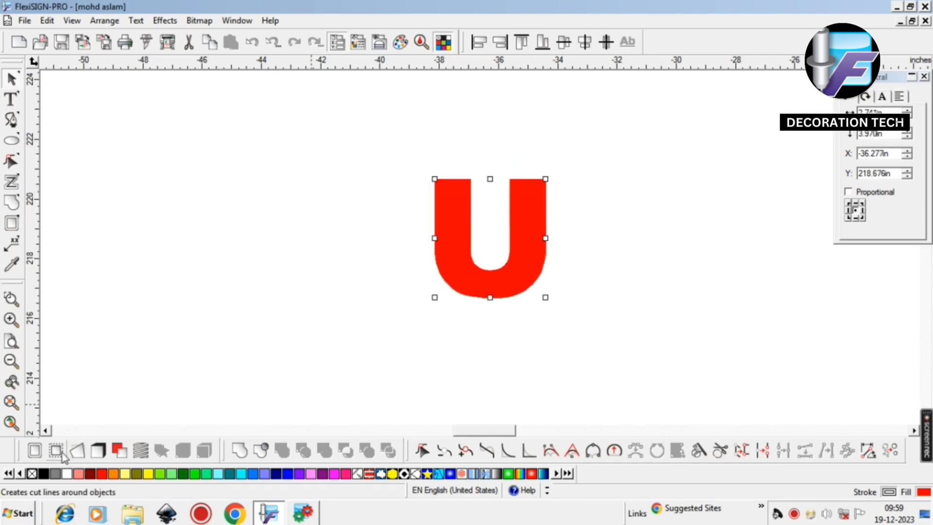
click(43, 473)
click(455, 410)
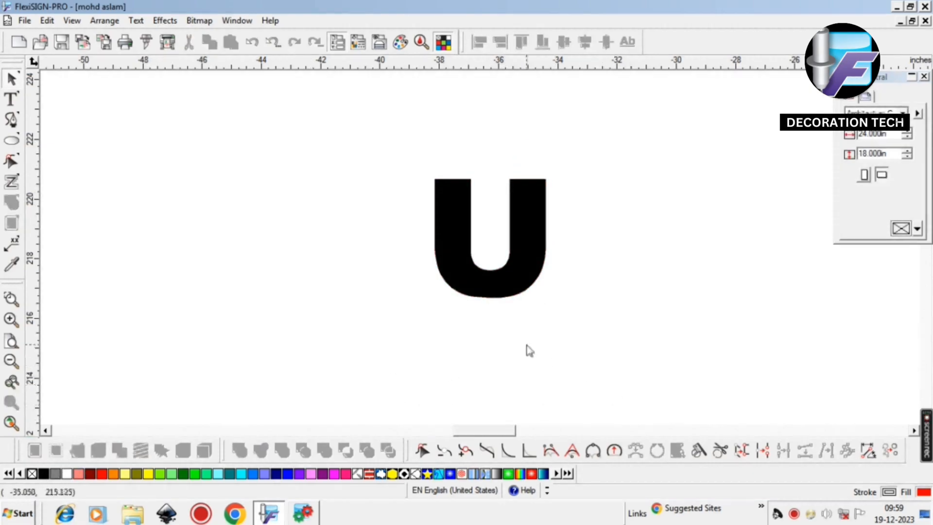
- Skew the letter U horizontally by 5°
scroll(531, 336, up, 1)
click(541, 302)
scroll(474, 348, up, 1)
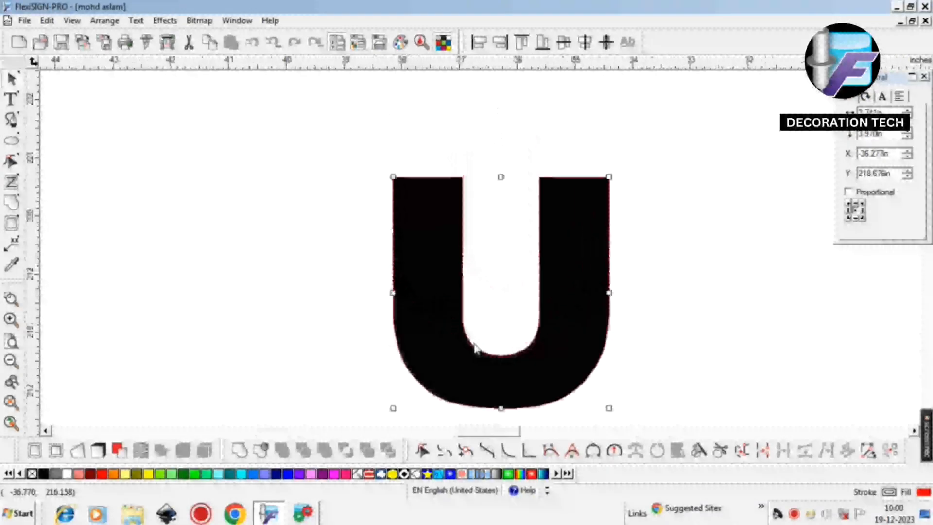
scroll(511, 352, down, 2)
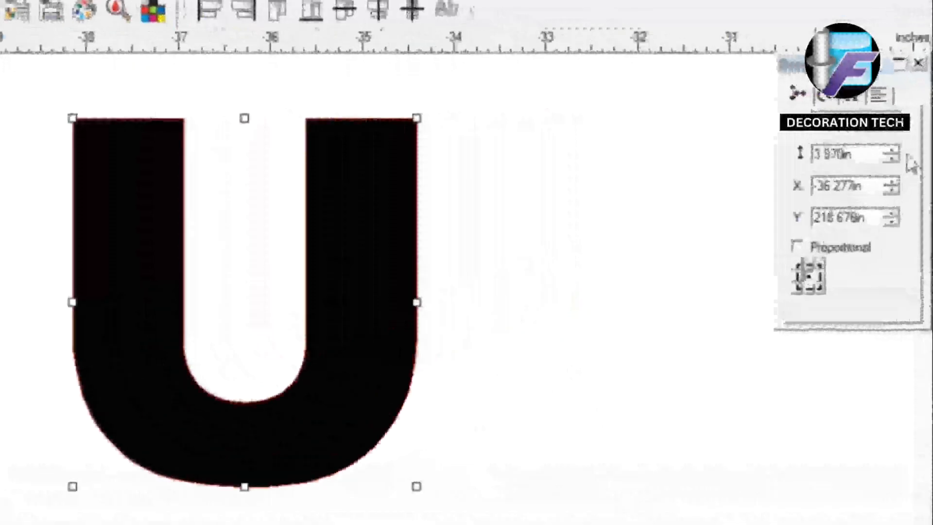
click(823, 97)
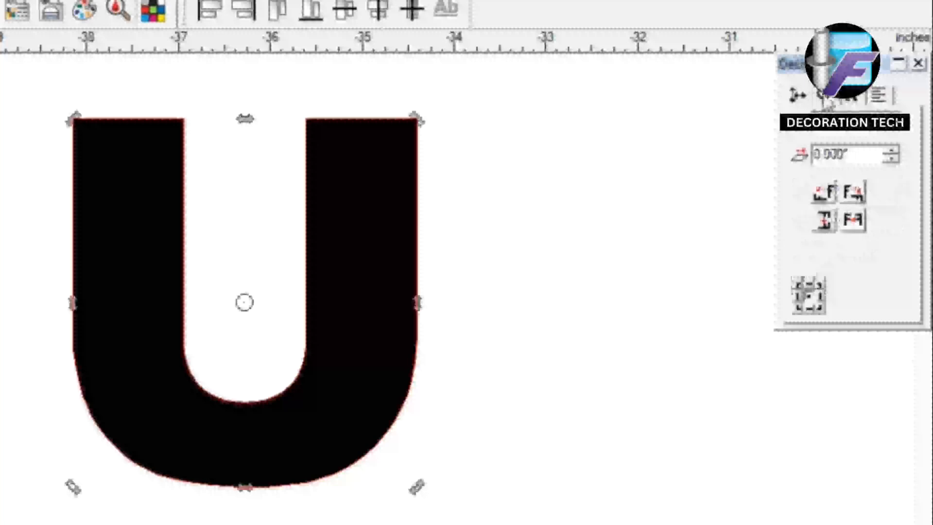
click(894, 159)
click(893, 154)
click(893, 154)
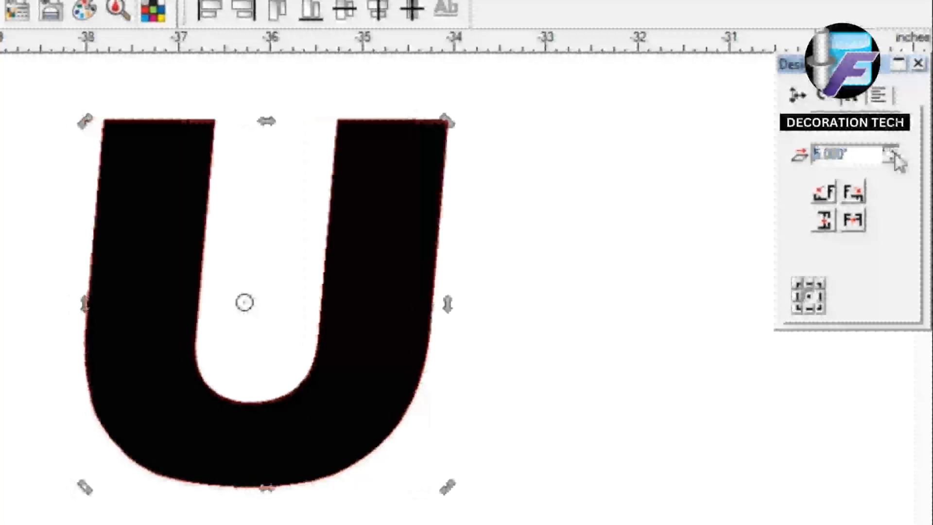
click(893, 153)
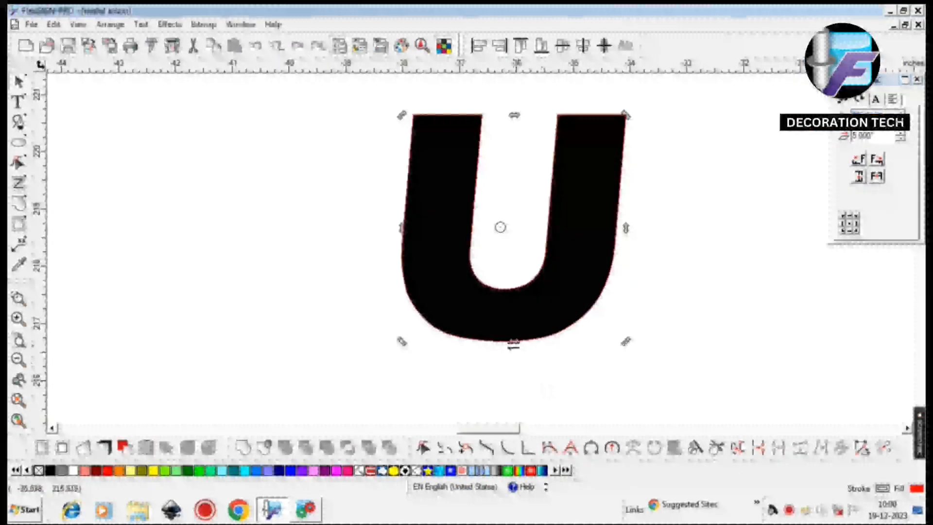
- Slant the U further to a skew of about 8° and move it slightly down and to the left
drag(257, 495, 241, 503)
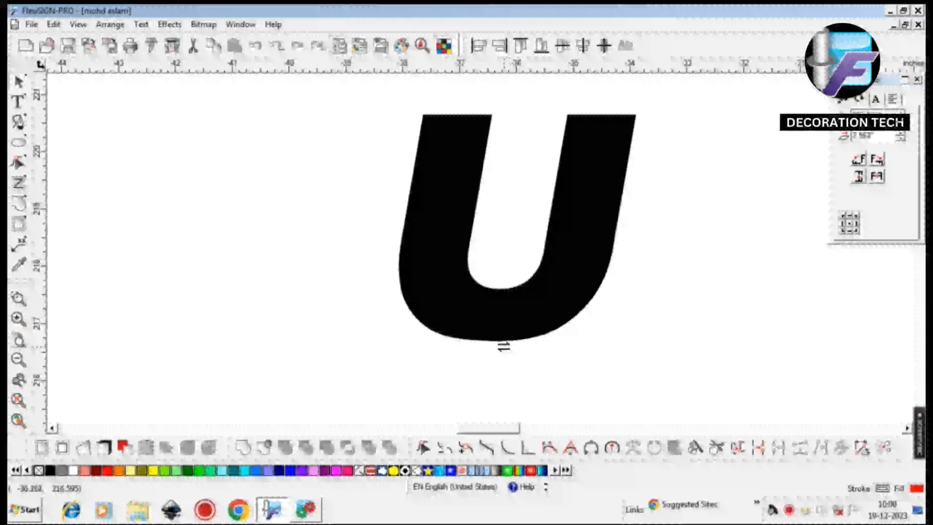
drag(503, 346, 505, 350)
click(742, 313)
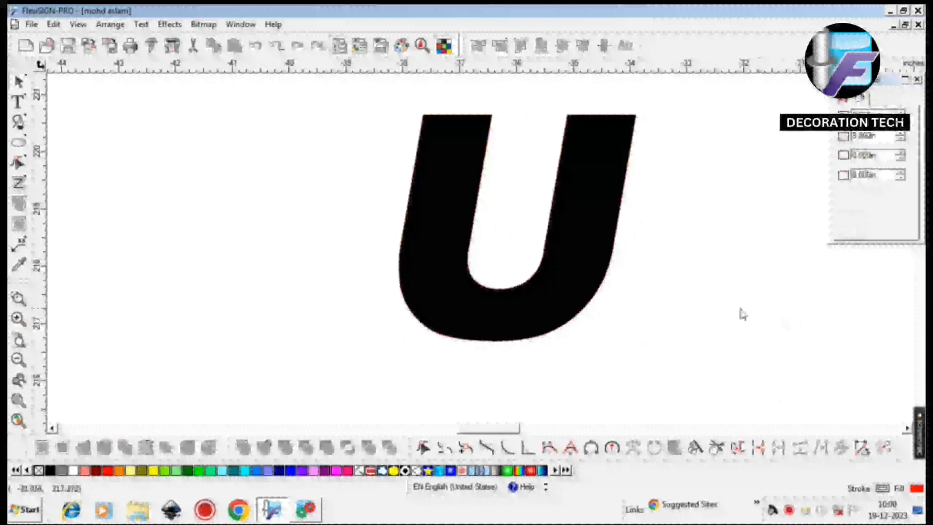
click(552, 332)
drag(559, 302, 550, 325)
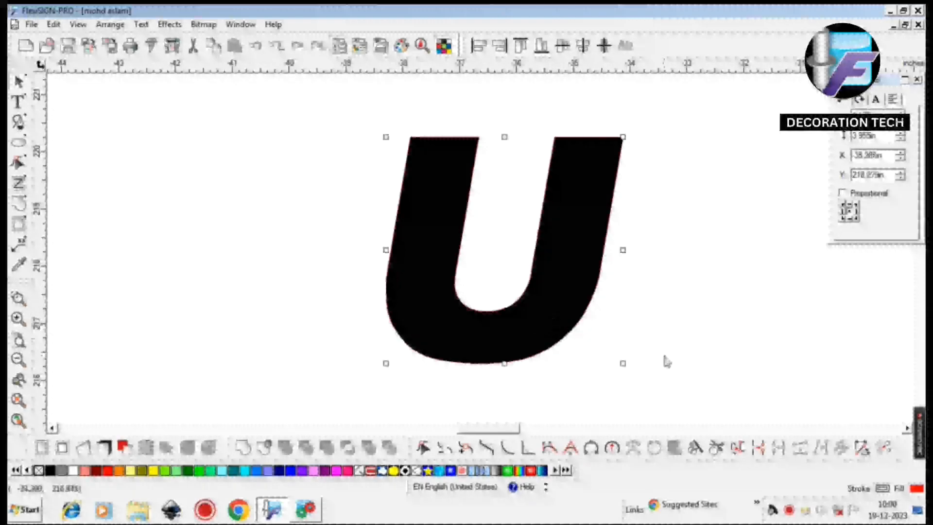
click(666, 361)
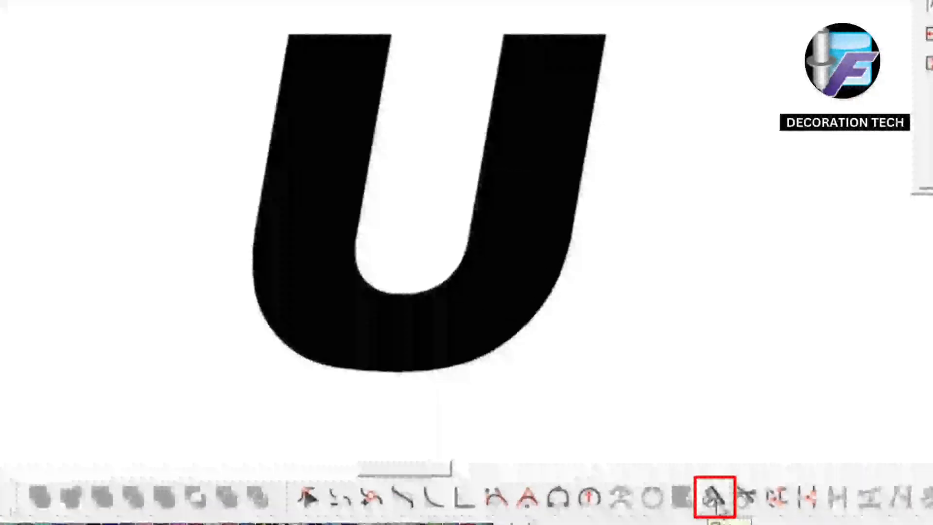
- Cut the U with the knife along two rising diagonals, one across the whole letter and one across the upper left stem
click(715, 500)
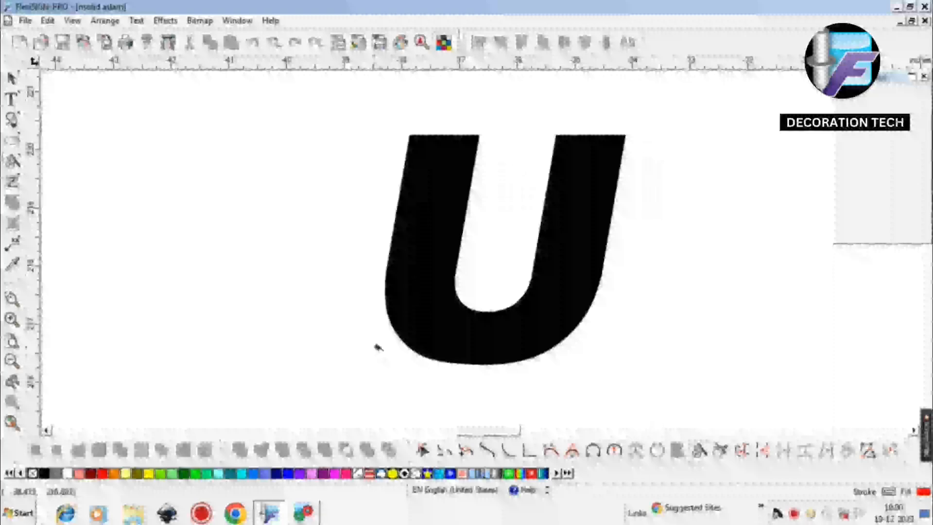
mouse_move(377, 320)
mouse_down()
mouse_move(627, 173)
mouse_move(644, 139)
mouse_up()
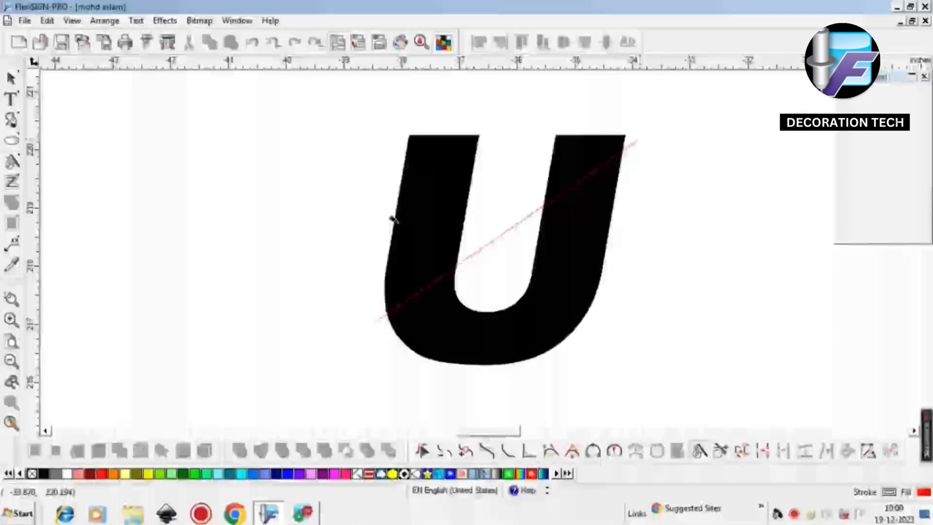
drag(392, 221, 417, 207)
drag(494, 147, 507, 131)
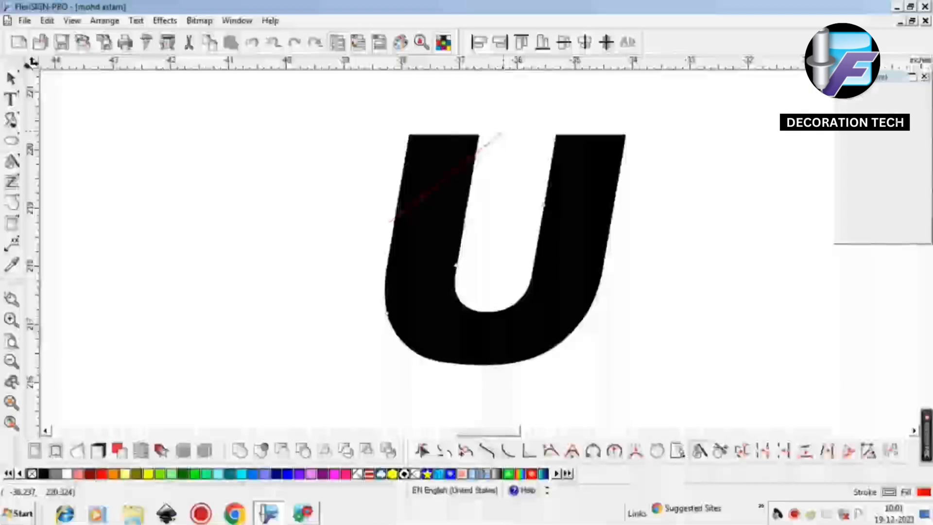
- Select the bottom piece of the cut U and nudge it down to open a diagonal gap
click(11, 79)
click(428, 223)
click(631, 374)
click(518, 340)
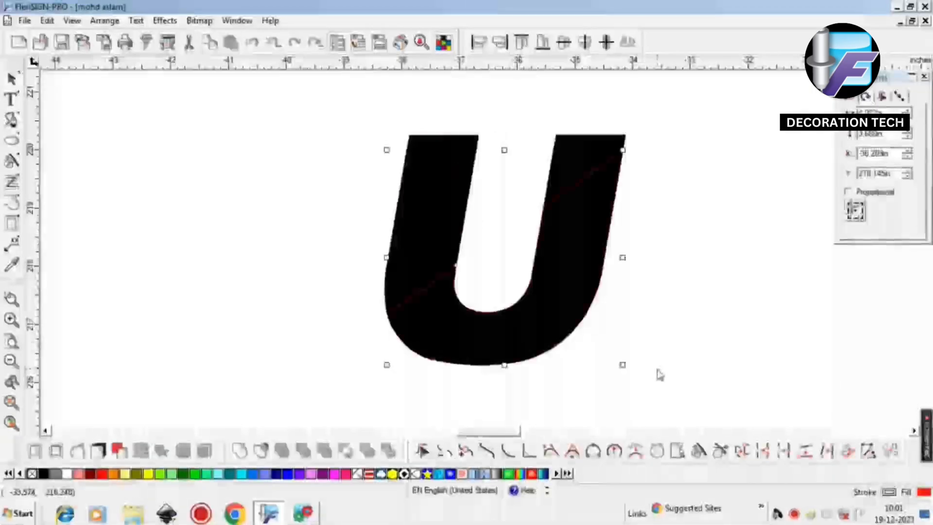
key(Down)
key(Down)
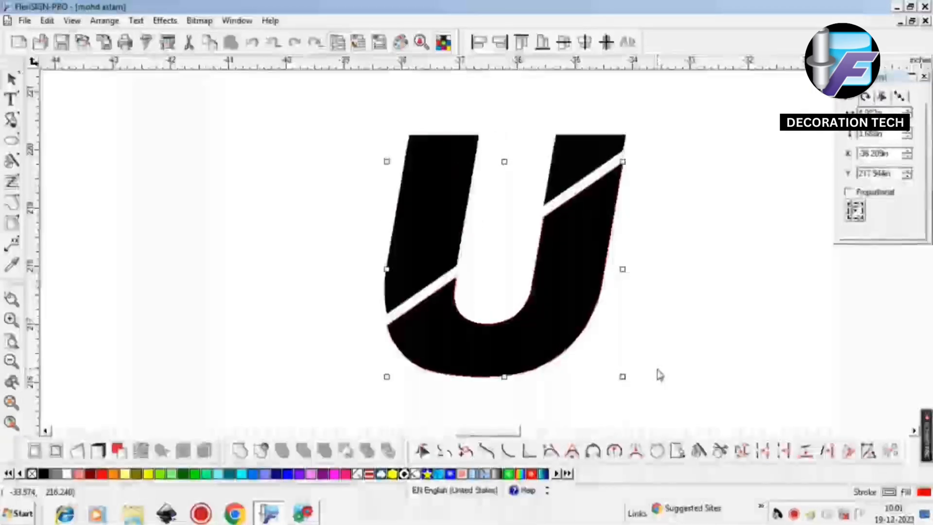
- Nudge the top piece of the left stem up to open a matching diagonal gap
click(591, 125)
click(449, 156)
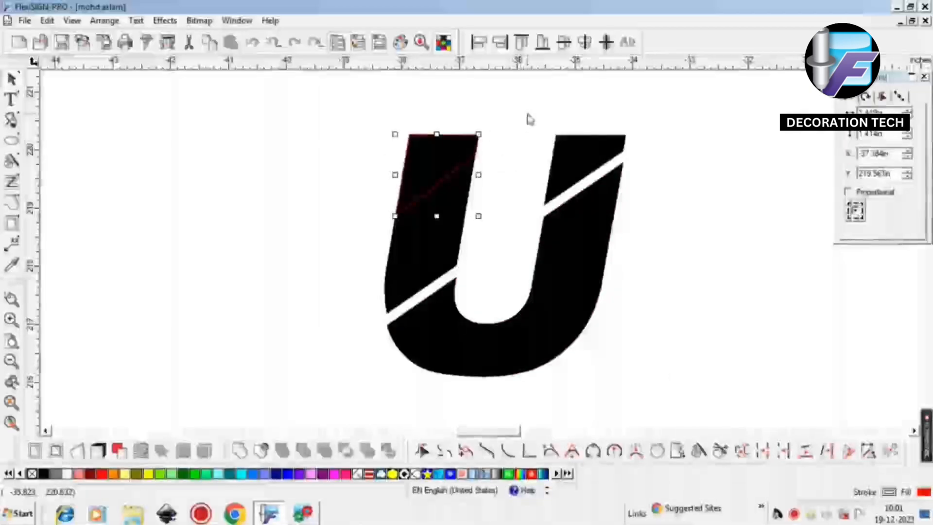
key(Up)
key(Up)
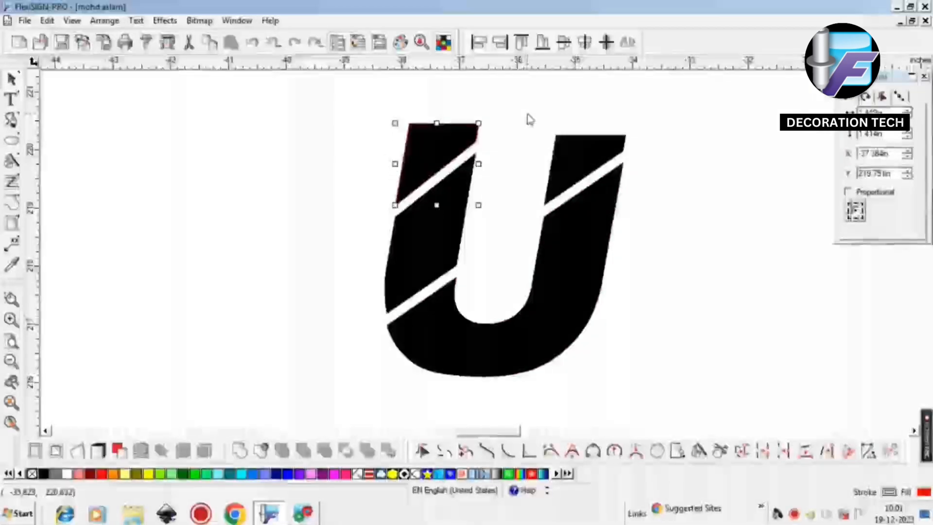
click(670, 350)
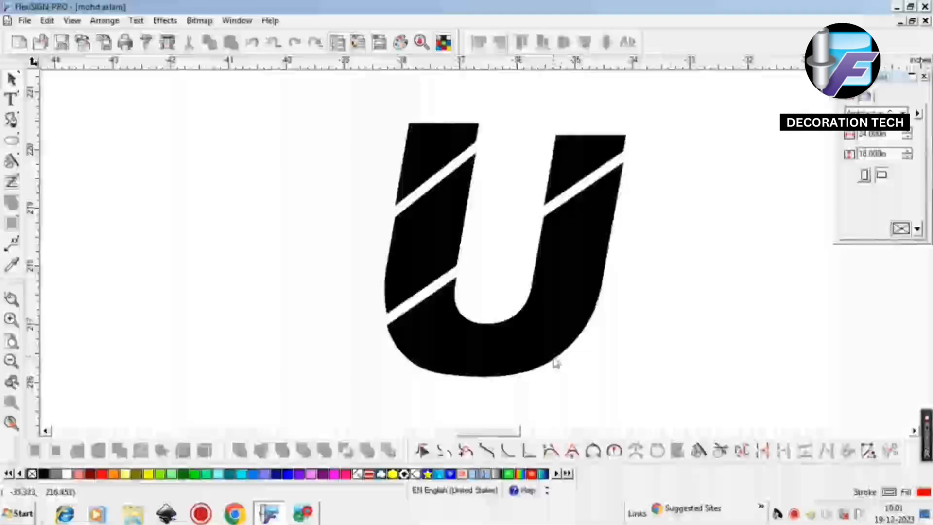
- Select the bottom piece of the U and show the artwork as outlines only
scroll(553, 359, up, 3)
key(Down)
key(Left)
click(591, 331)
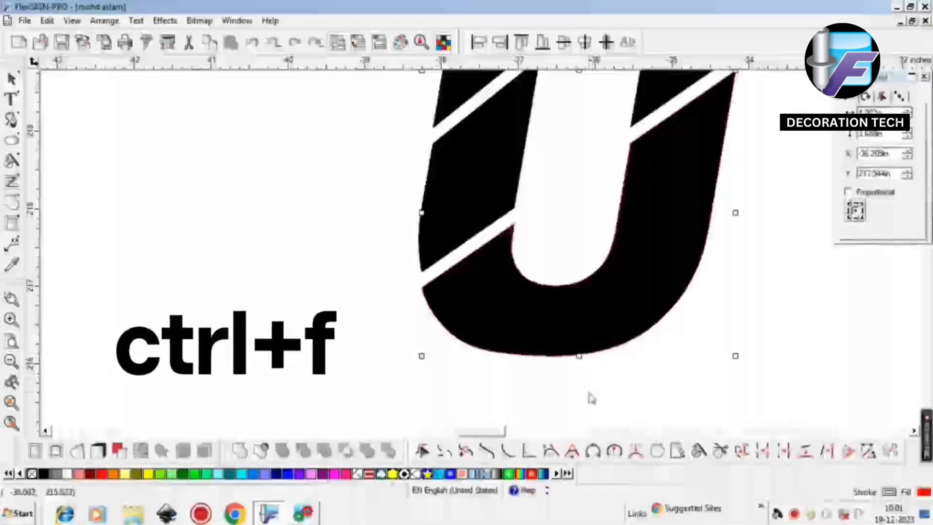
key(ctrl+f)
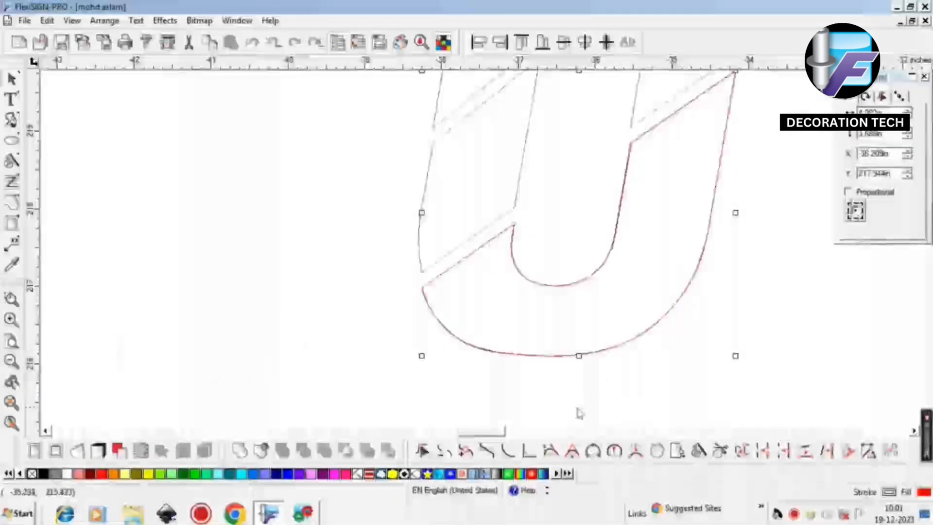
- Use Change Start Point to add a point on each side of the bottom piece's far left corner
scroll(472, 379, up, 4)
scroll(436, 349, up, 2)
scroll(436, 349, down, 2)
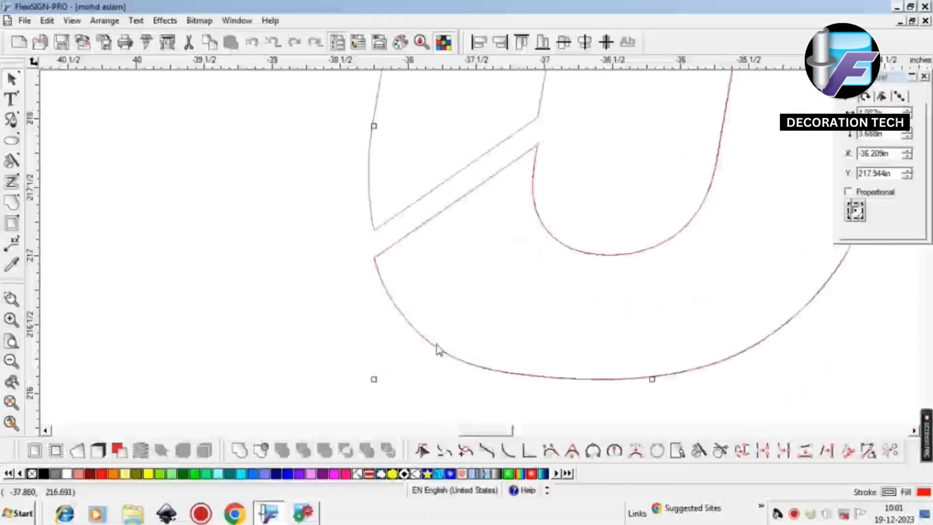
key(Left)
scroll(454, 344, up, 1)
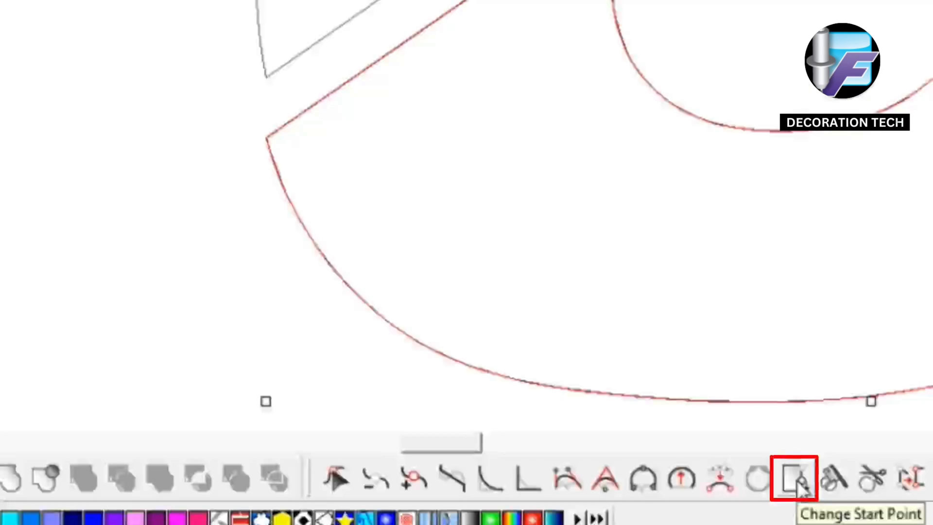
click(802, 485)
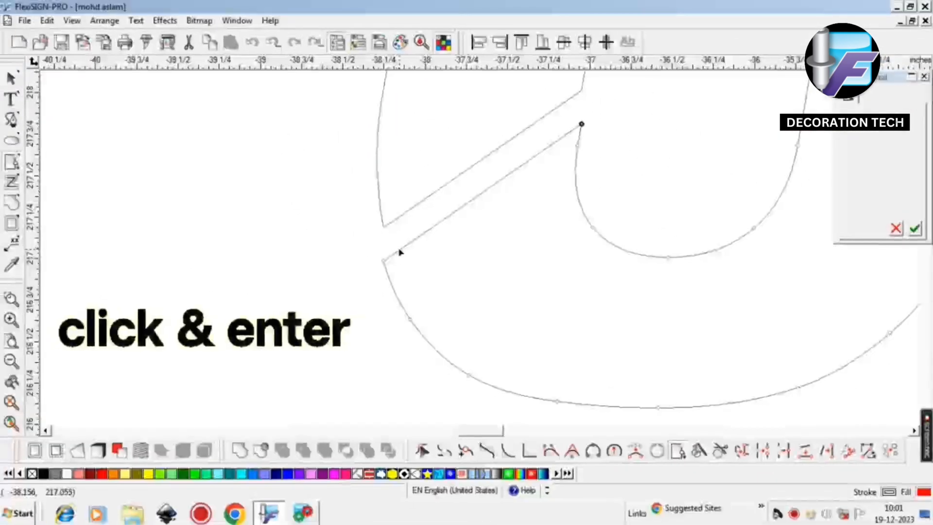
click(398, 251)
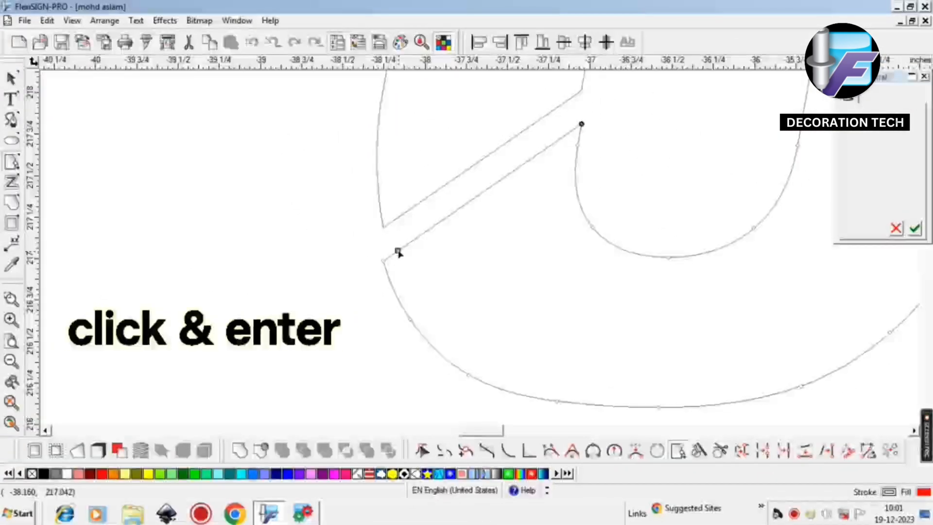
click(390, 280)
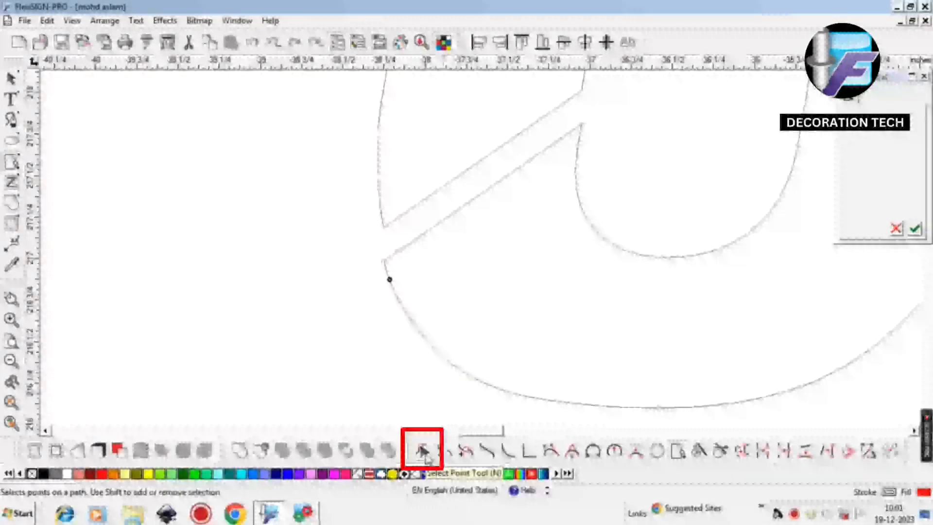
- Pull the bottom piece's left corner point out along the diagonal cut into a long spike and shift the adjacent curve point slightly down
click(423, 452)
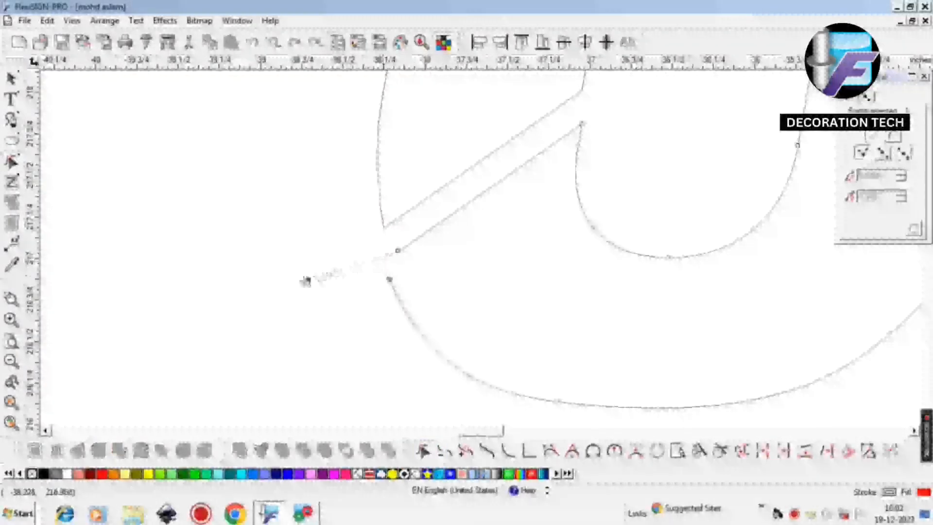
drag(305, 282, 260, 348)
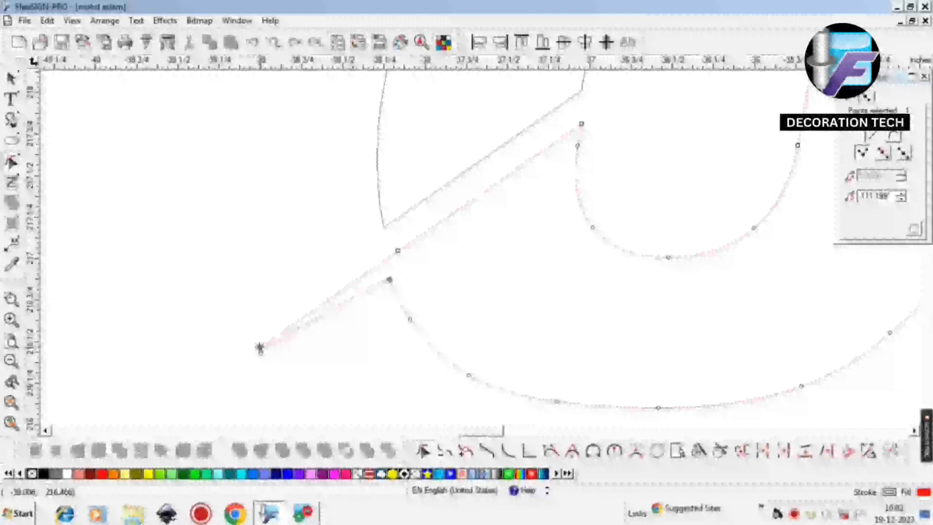
drag(389, 280, 400, 297)
click(400, 297)
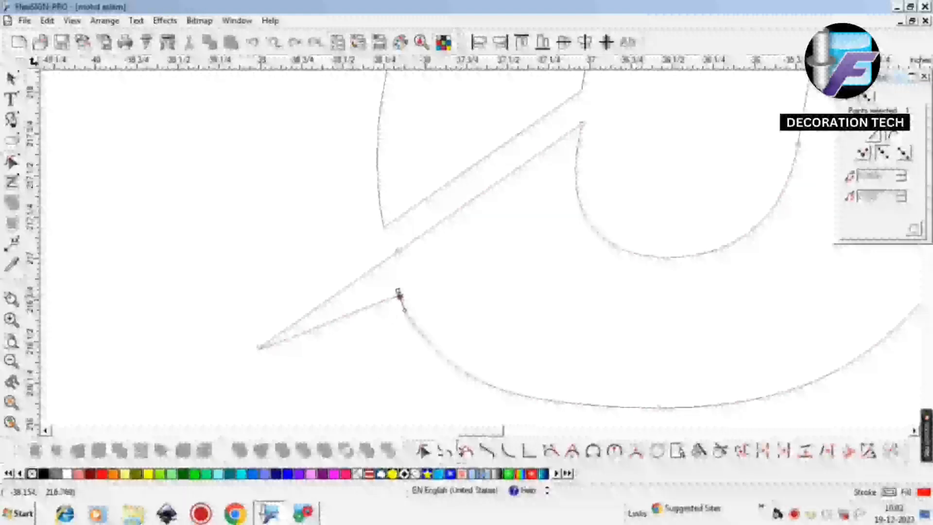
- Add a point near the spike's tip on its lower edge and move it down to give the spike a blunt end
click(675, 452)
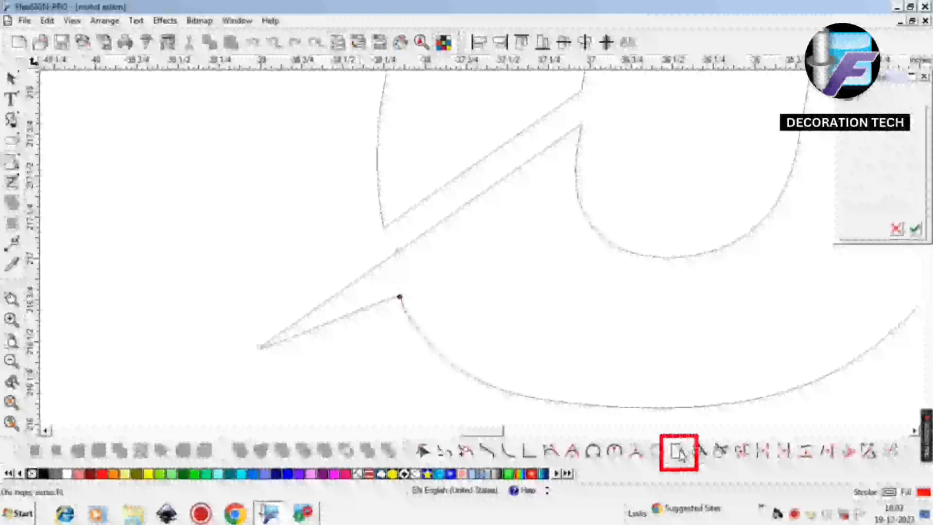
click(270, 345)
key(Return)
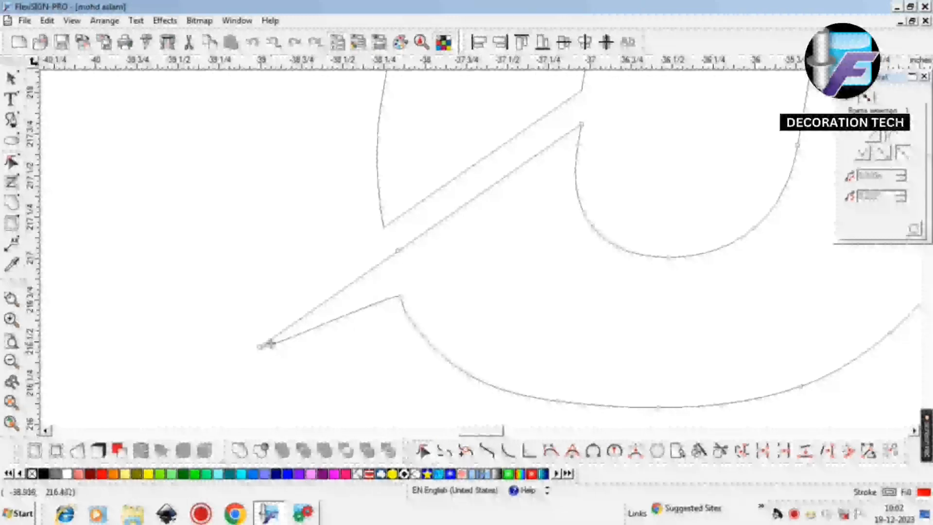
drag(271, 344, 264, 367)
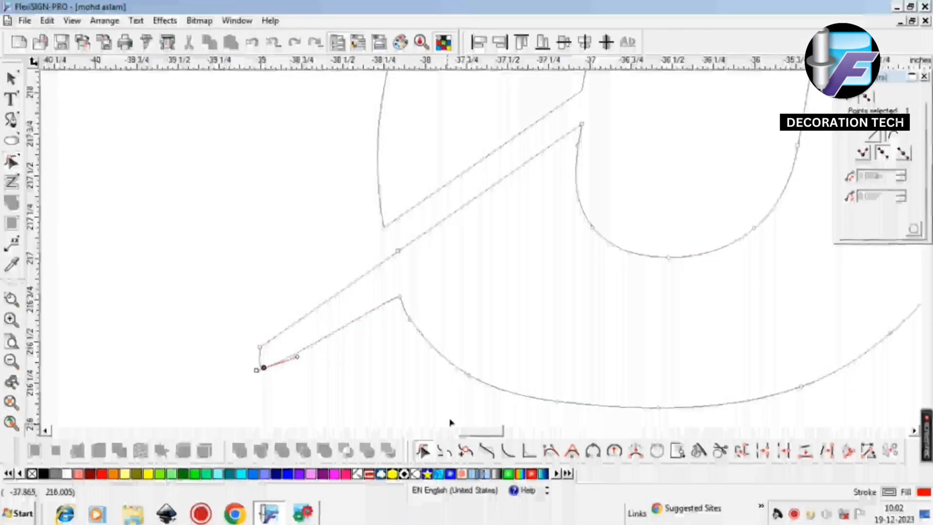
- Replace the bottom piece's blunt spike end and lower edge with a single arc bulging upward from the upper tip to the corner above the bottom curve
click(592, 452)
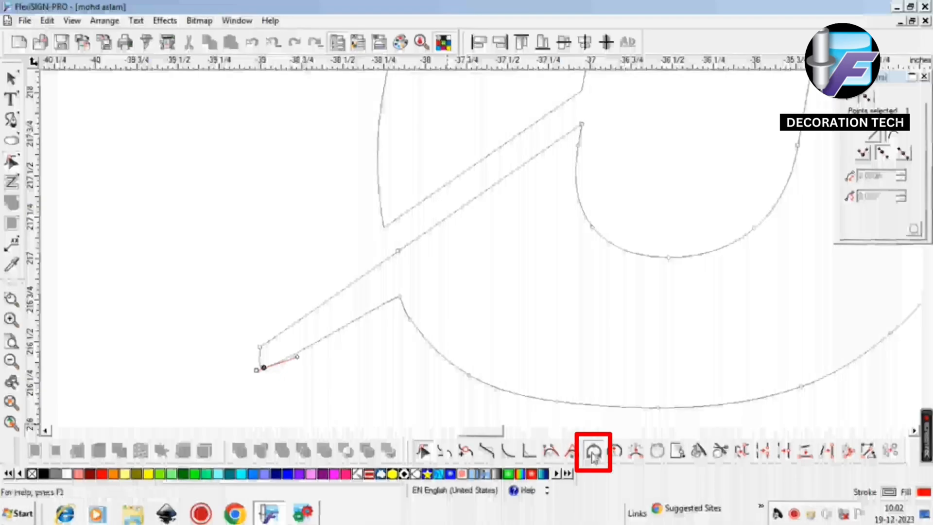
click(260, 347)
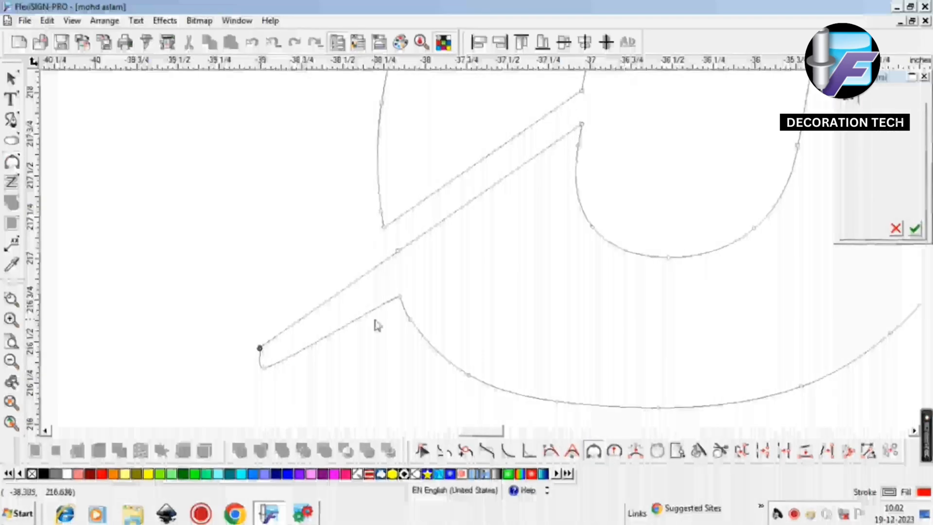
click(399, 298)
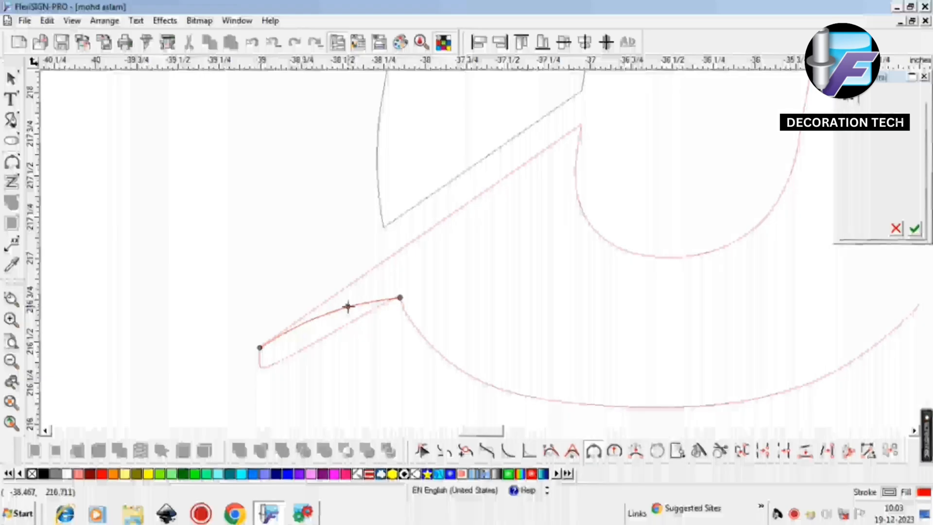
click(347, 306)
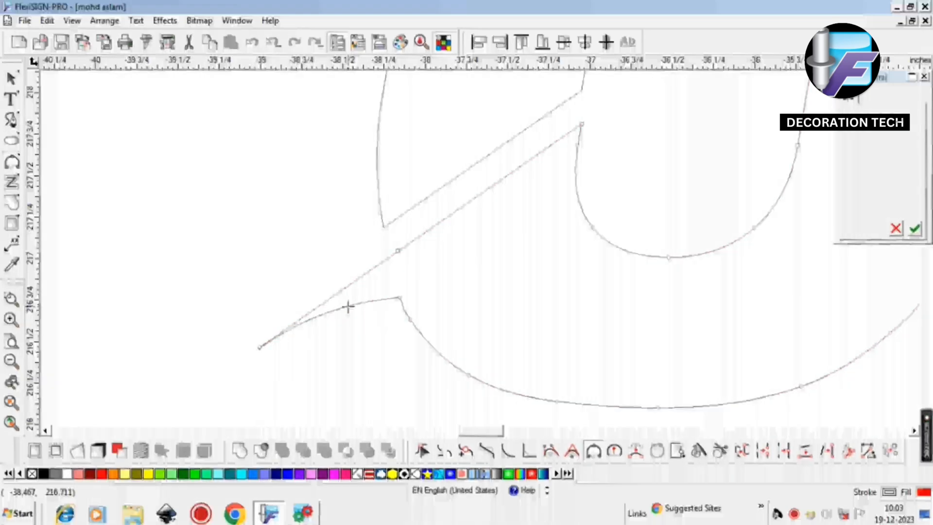
- Use Change Start Point to add a point on each side of the corner where the spike's arc meets the bottom curve
click(679, 452)
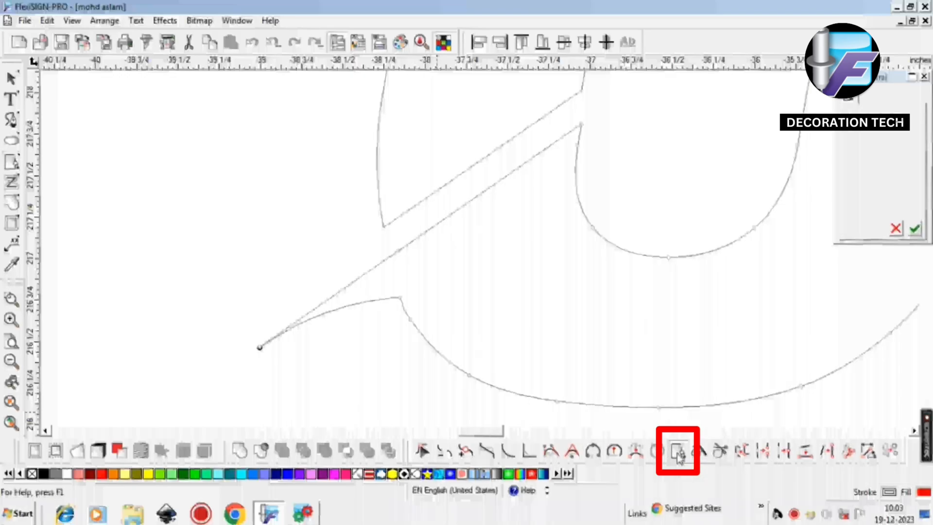
click(378, 301)
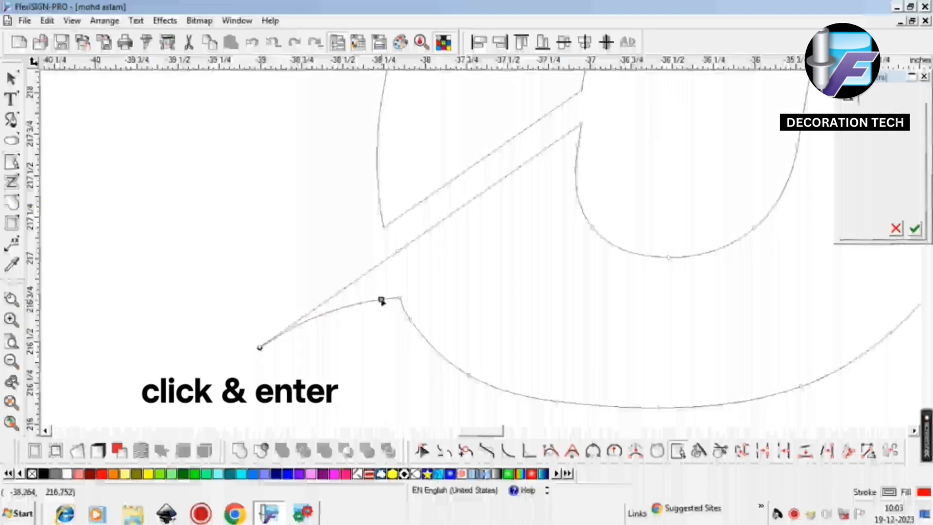
click(404, 311)
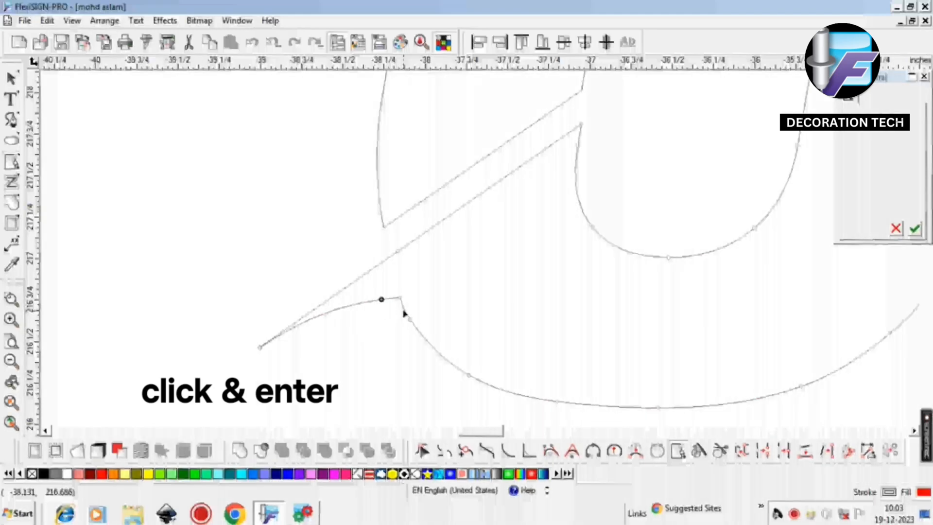
key(Return)
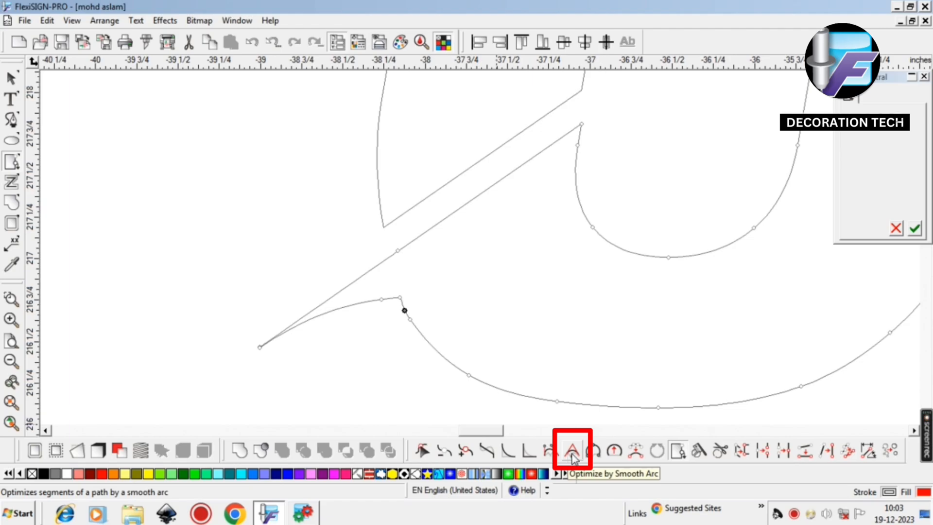
- Round the corner between the spike and the bottom curve with Optimize by Smooth Arc, using the two points beside it
click(572, 452)
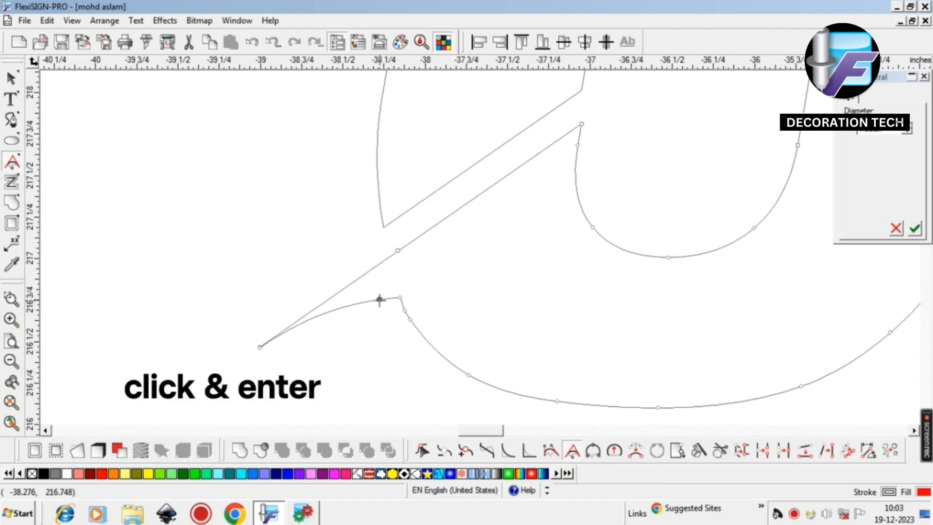
click(405, 311)
key(Return)
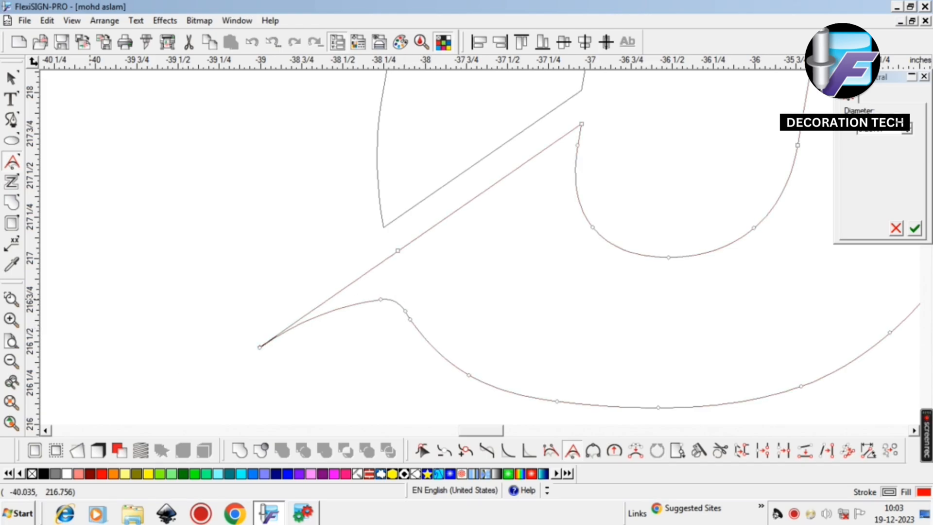
- Select the middle piece of the U's left stem and use Change Start Point to add points on both sides of its upper left corner
click(12, 79)
click(404, 376)
scroll(378, 347, down, 4)
scroll(456, 321, up, 1)
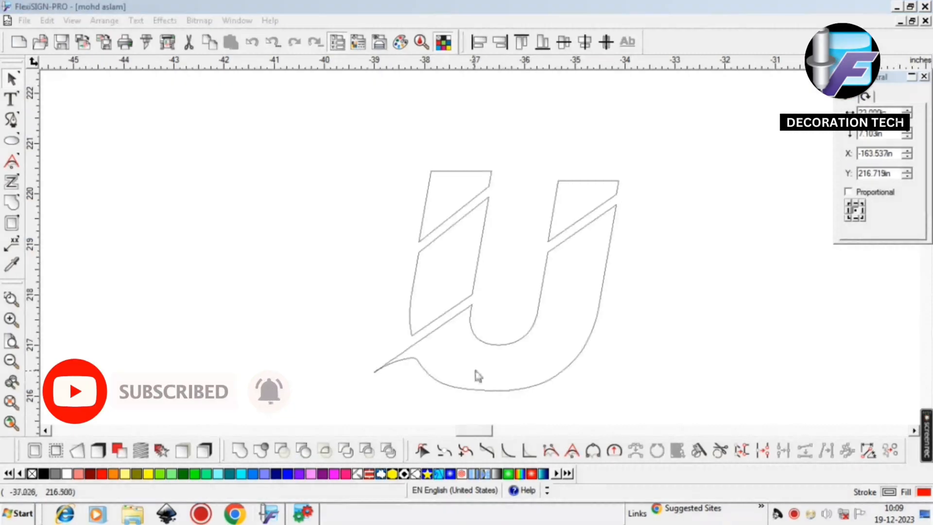
scroll(500, 334, up, 2)
click(483, 287)
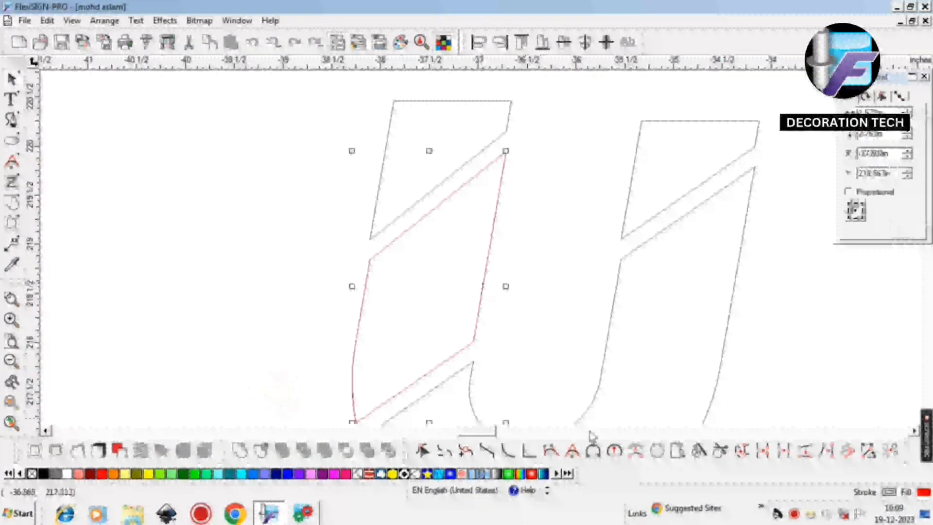
click(354, 344)
scroll(354, 343, up, 3)
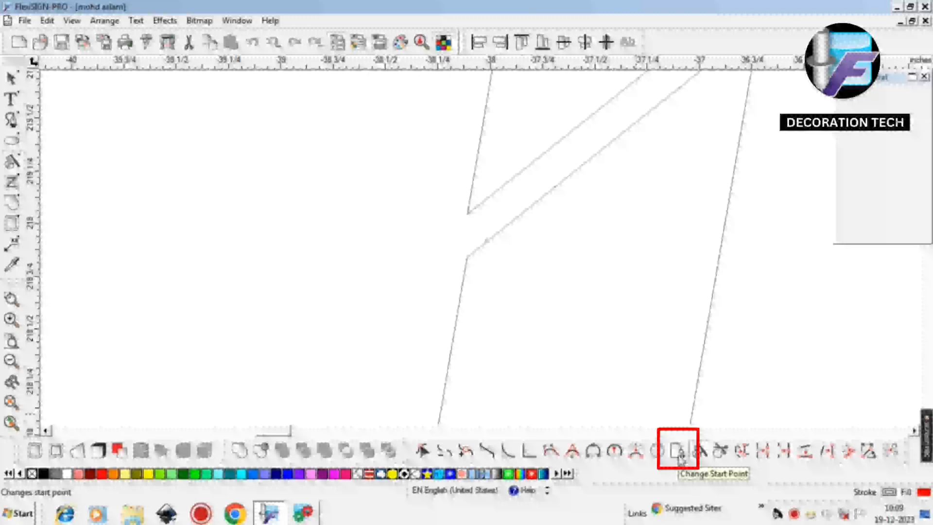
click(679, 456)
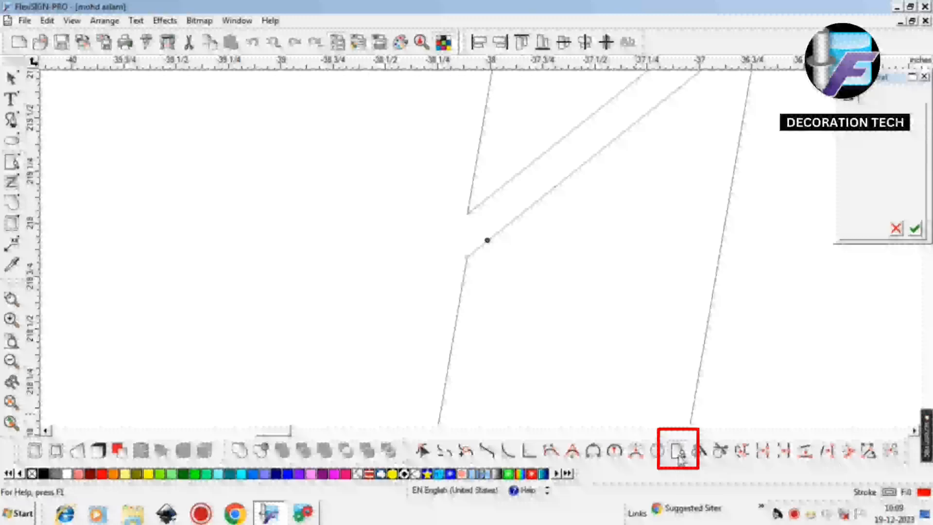
- Pull the middle piece's upper left corner out along the diagonal cut into a spike and shift the point below it slightly down the edge
click(423, 452)
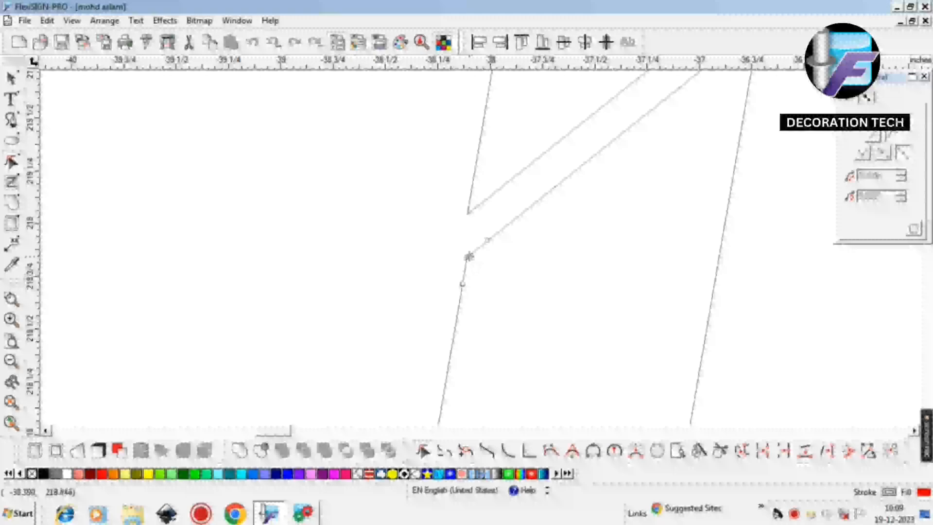
drag(468, 256, 340, 352)
drag(462, 283, 457, 313)
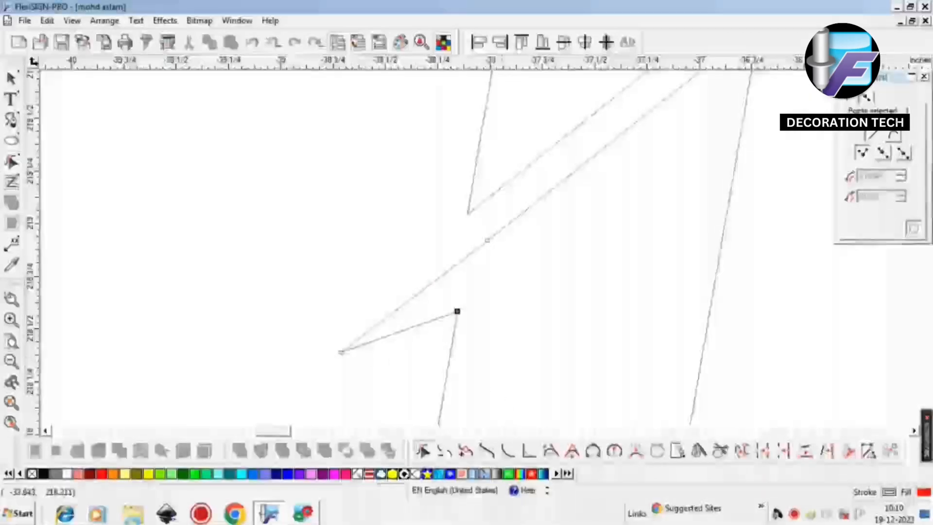
- Add a point near the middle piece's spike tip on its lower edge, then lengthen the spike and move the point down for a blunt end
click(696, 451)
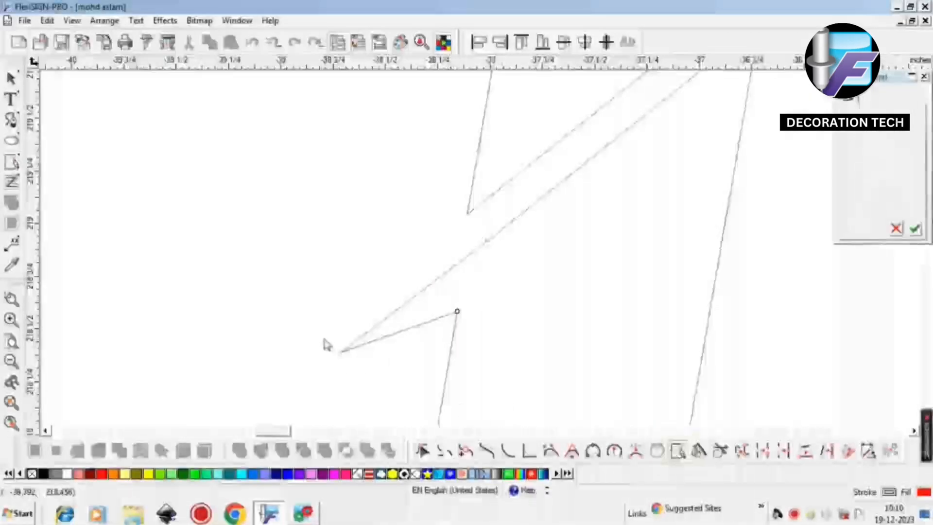
click(365, 344)
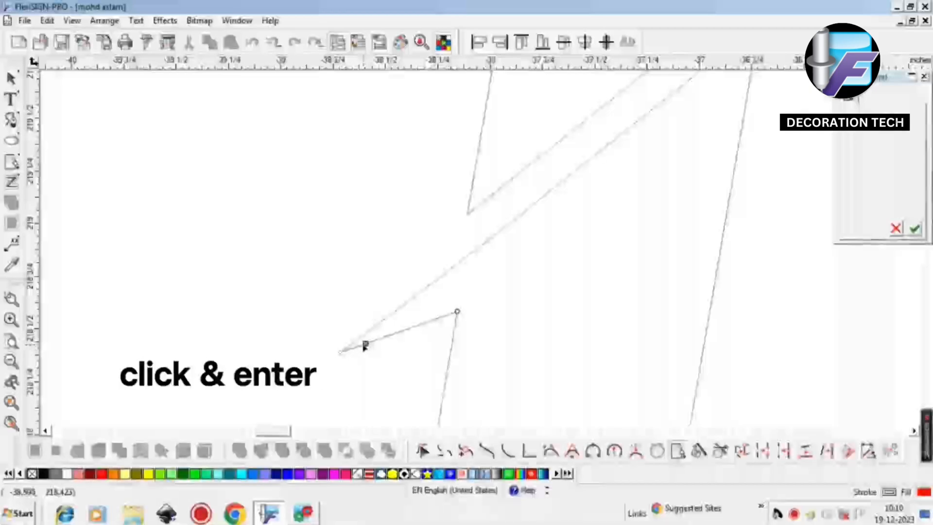
click(423, 451)
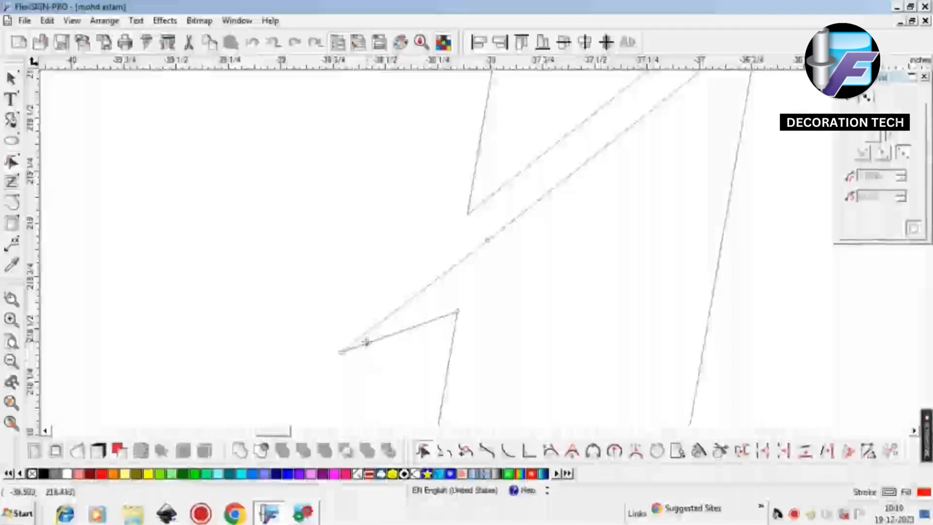
drag(365, 343, 307, 396)
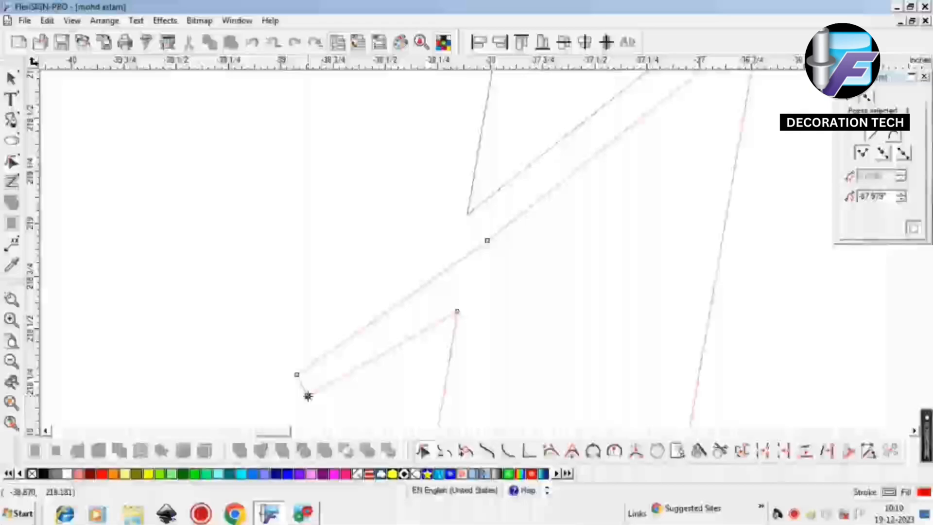
- Replace the middle spike's blunt end and lower edge with an upward-bulging arc from its upper tip to the inner corner on the stem
click(593, 456)
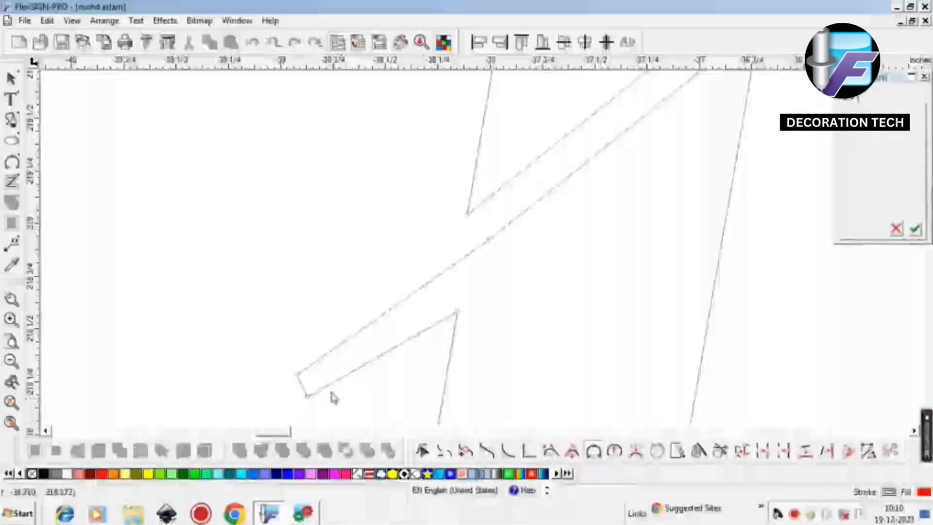
click(296, 375)
click(456, 312)
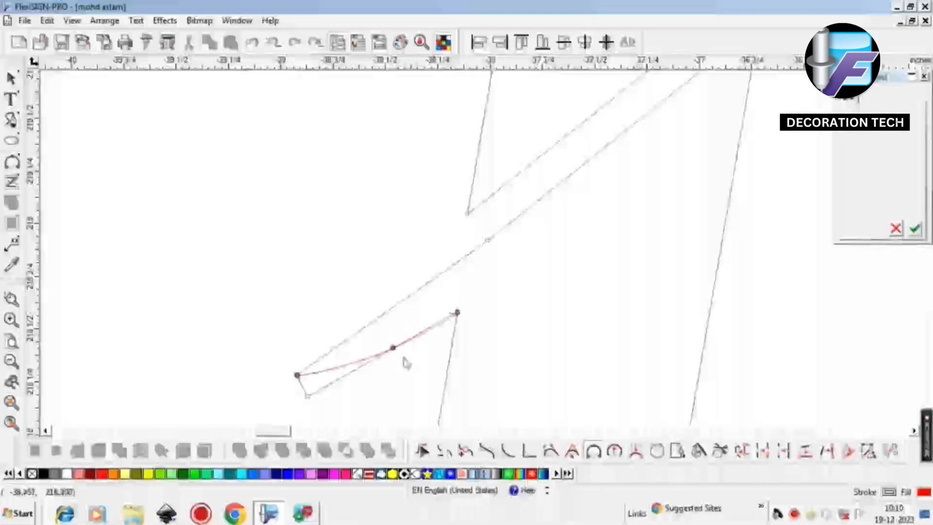
click(387, 329)
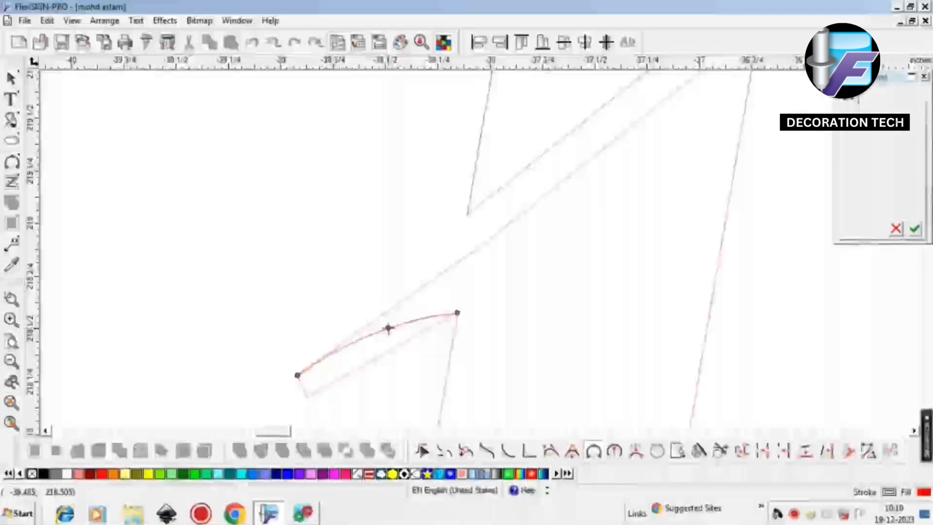
key(Return)
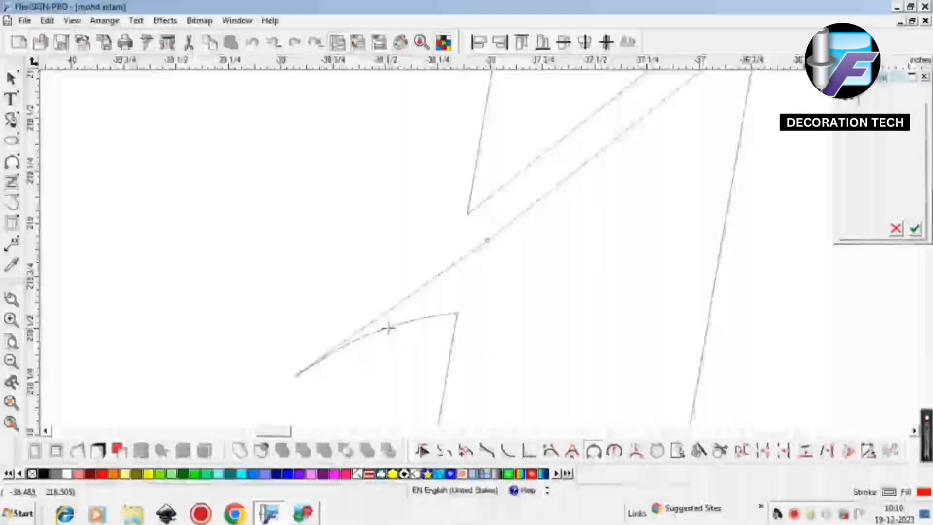
- Add a point on each side of the corner under the middle spike and round that corner with Optimize by Smooth Arc
click(678, 452)
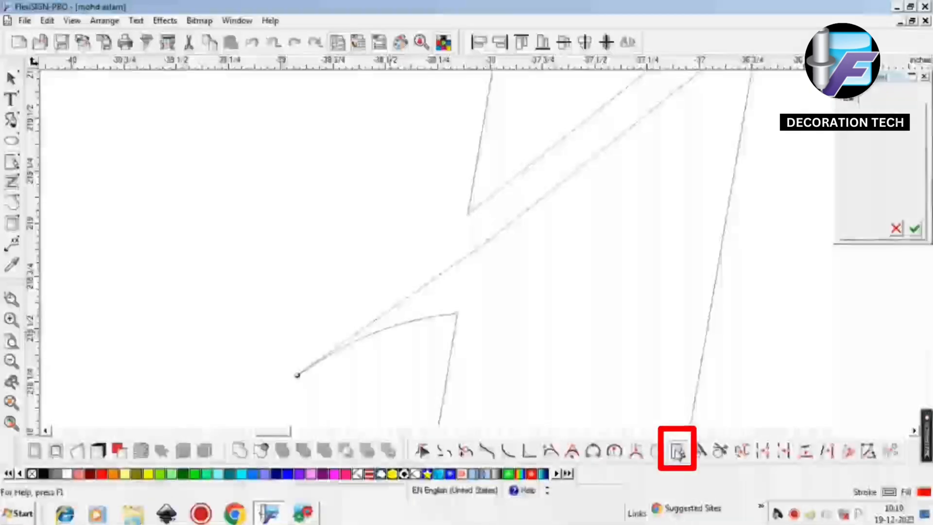
click(442, 317)
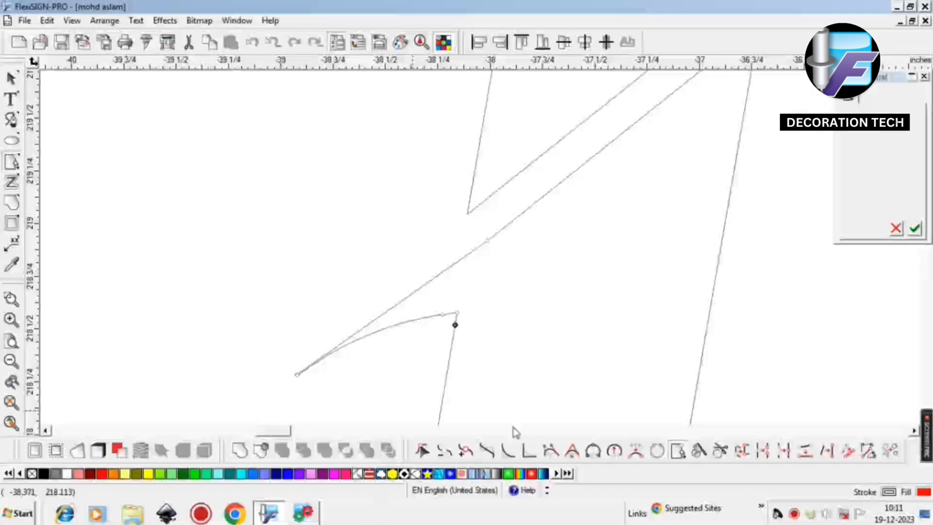
click(572, 451)
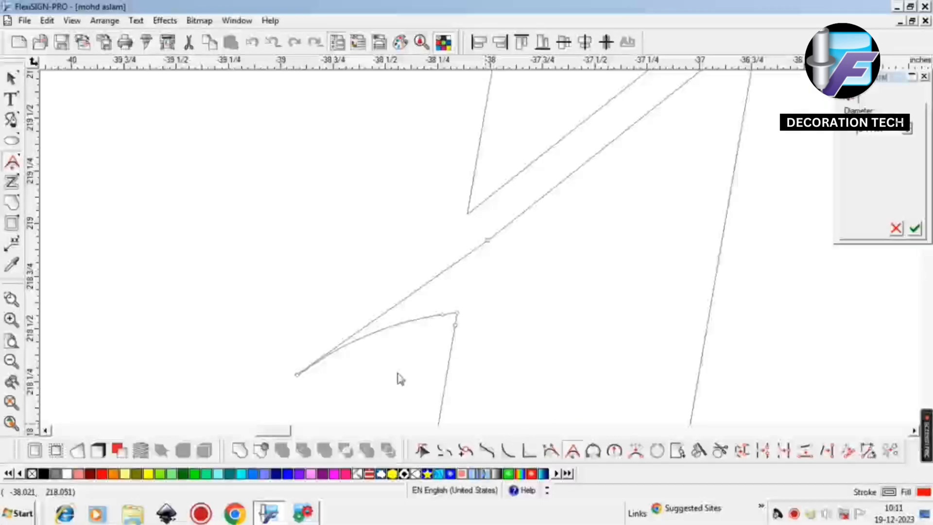
click(452, 323)
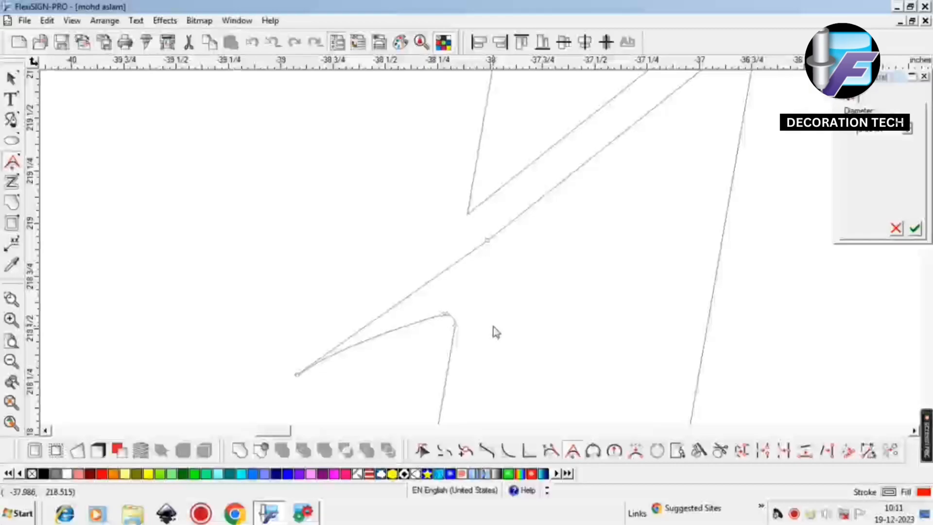
- Select the top piece of the U's left stem and add a point on its left edge just below the upper left corner with Change Start Point
scroll(537, 363, down, 1)
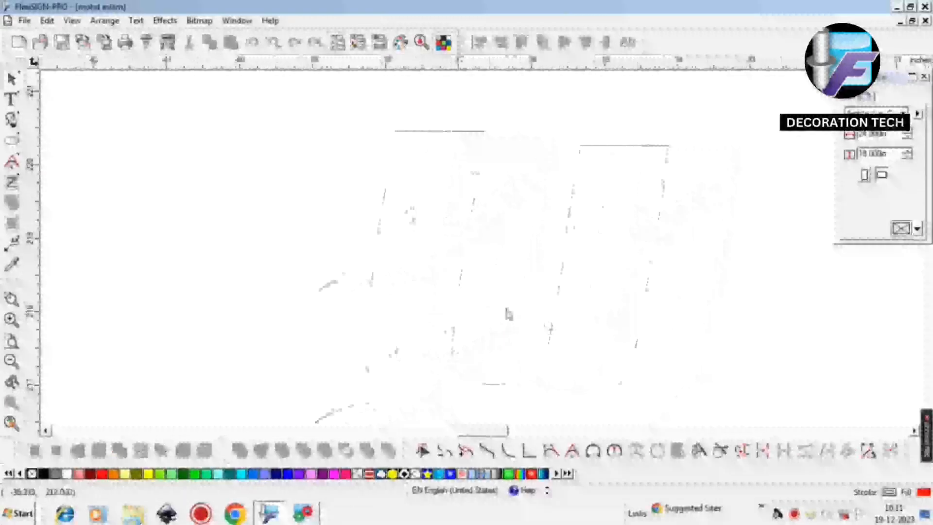
scroll(507, 313, up, 3)
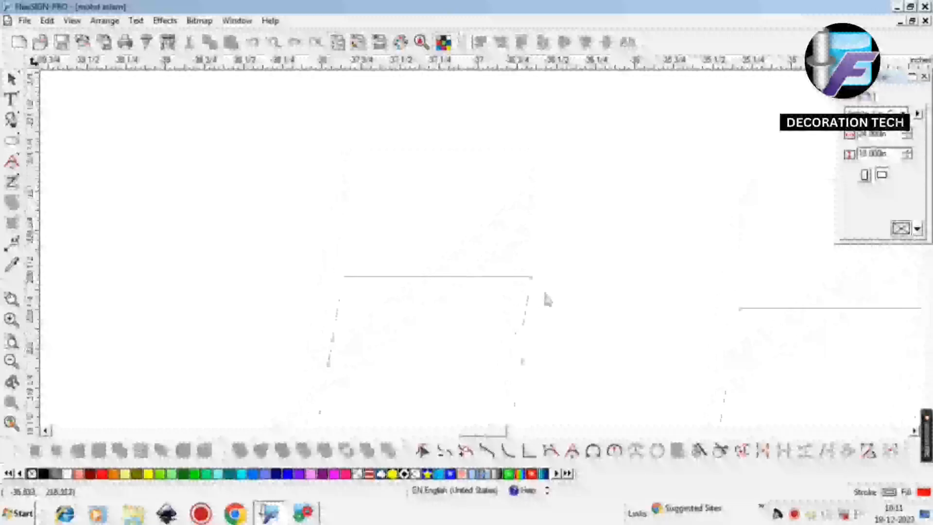
scroll(544, 291, down, 1)
click(523, 256)
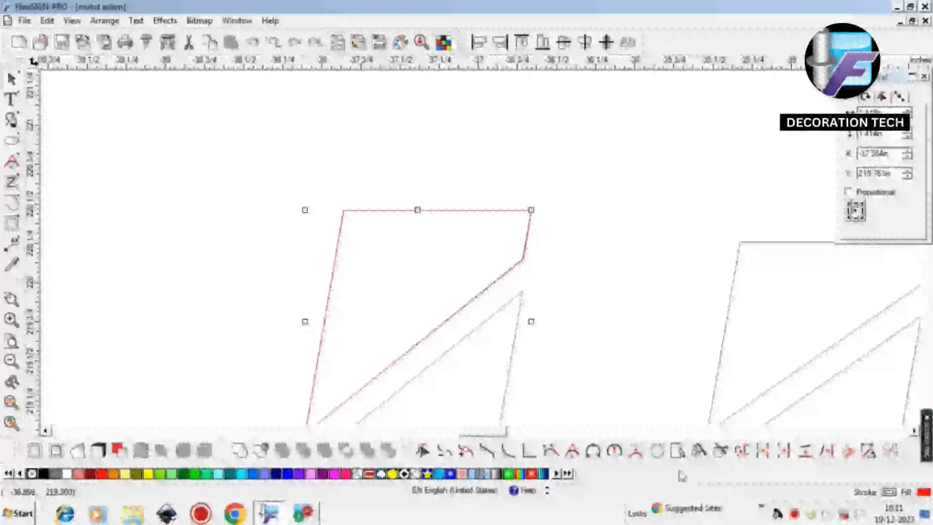
click(678, 450)
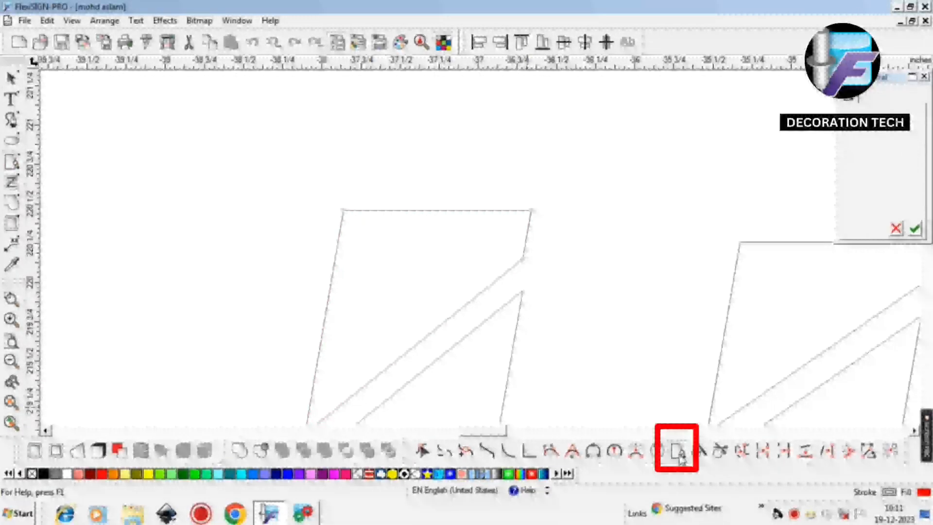
click(336, 250)
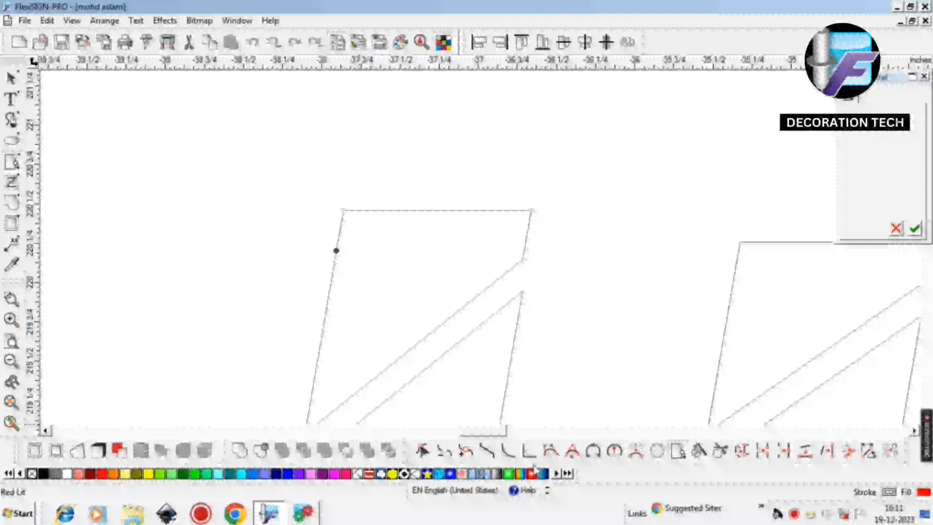
- Replace the top of the left stem's top piece with a sagging arc from midway down its left edge to its lower right corner
click(593, 457)
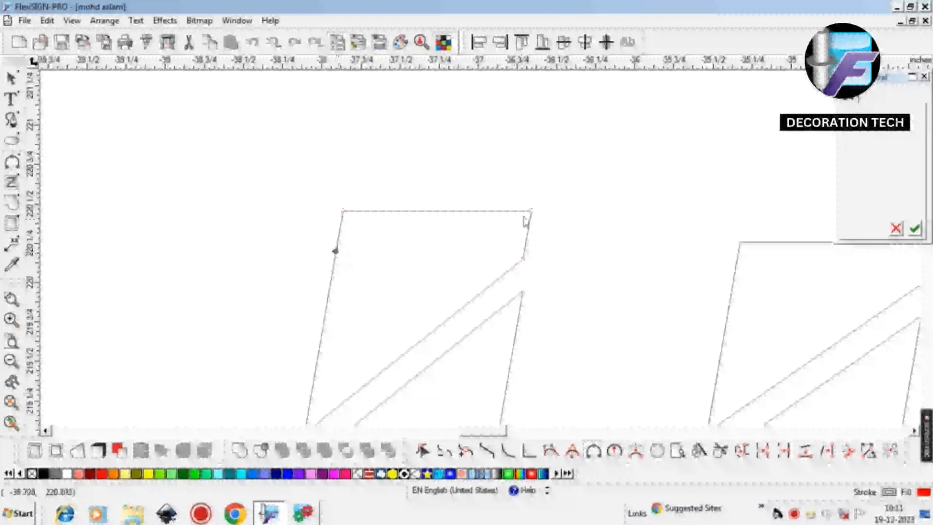
click(530, 212)
drag(416, 212, 448, 250)
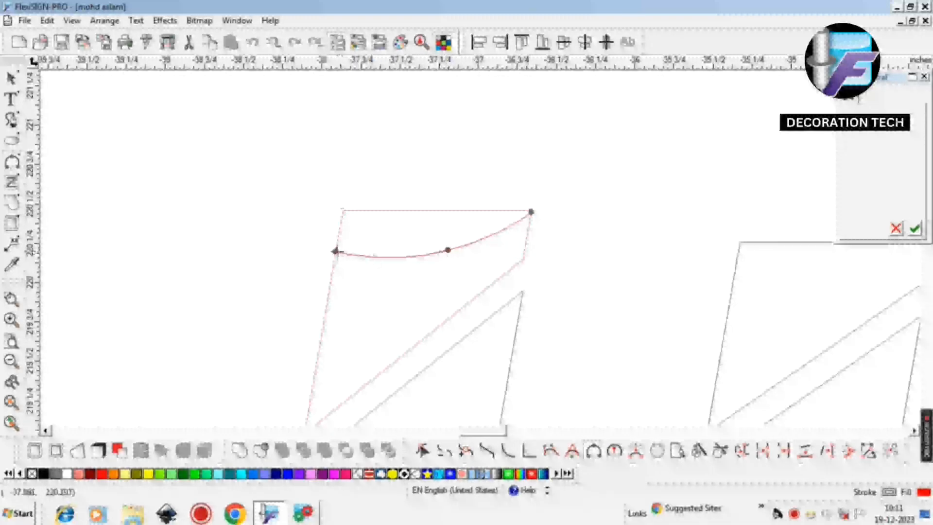
drag(338, 251, 323, 328)
drag(380, 211, 403, 312)
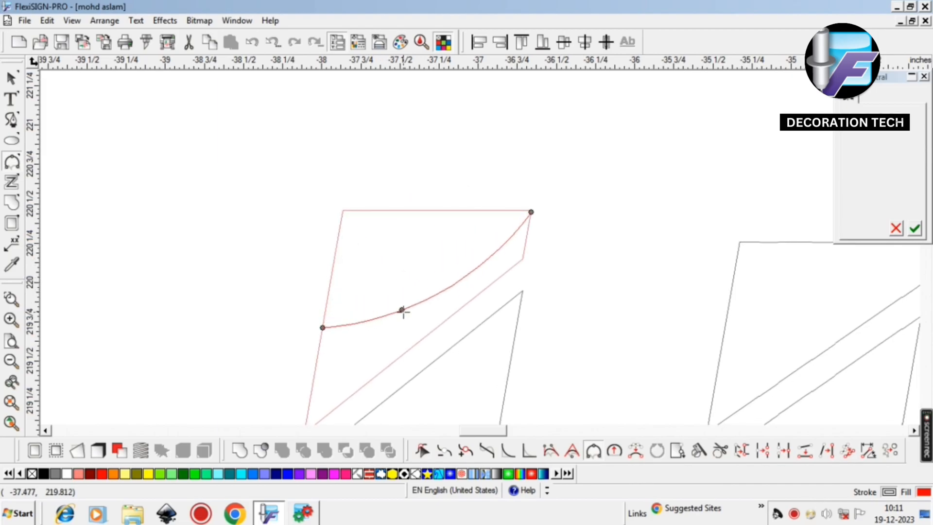
scroll(413, 314, down, 3)
drag(529, 80, 532, 129)
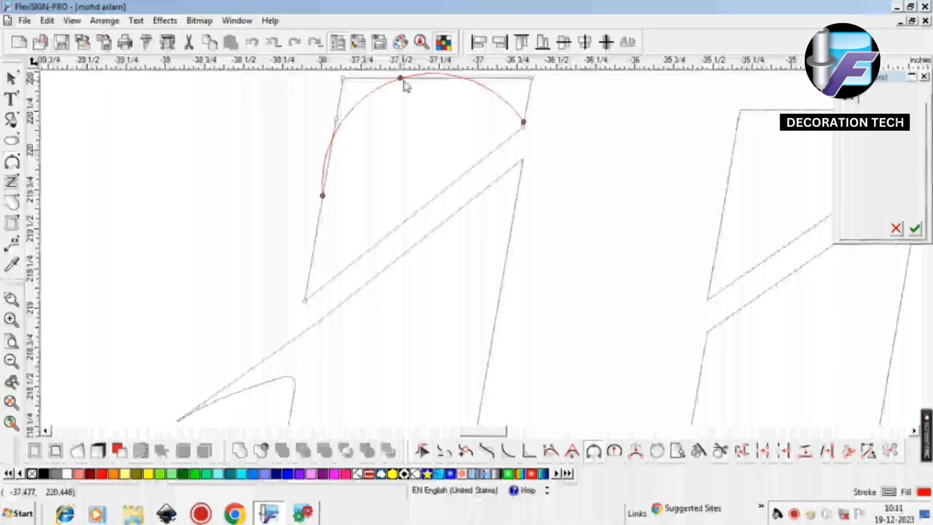
drag(406, 83, 412, 181)
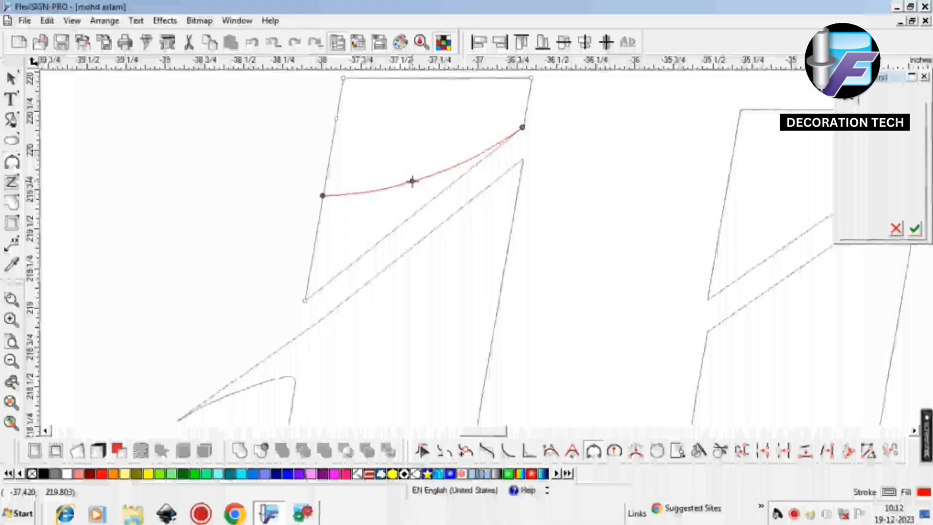
key(Return)
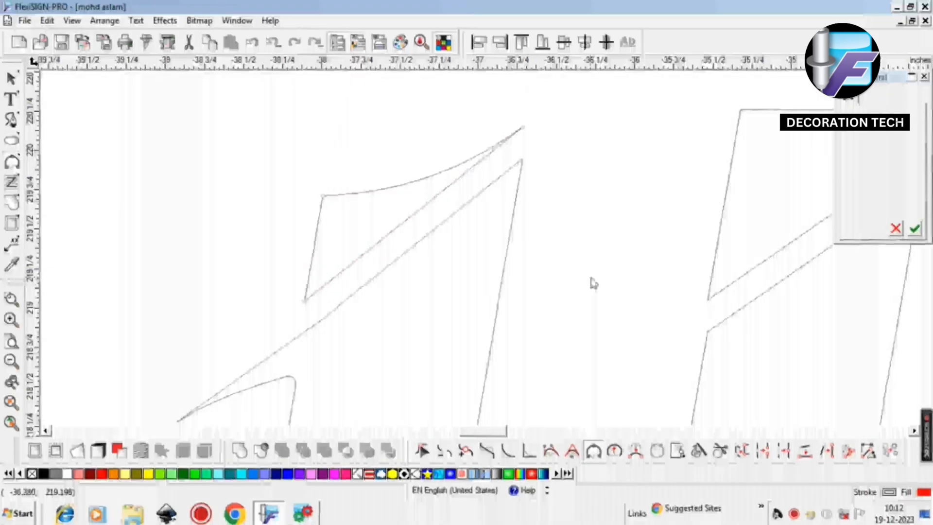
- Stretch the arced top piece of the left stem wider so its pointed tip extends past the stem's inner edge
key(space)
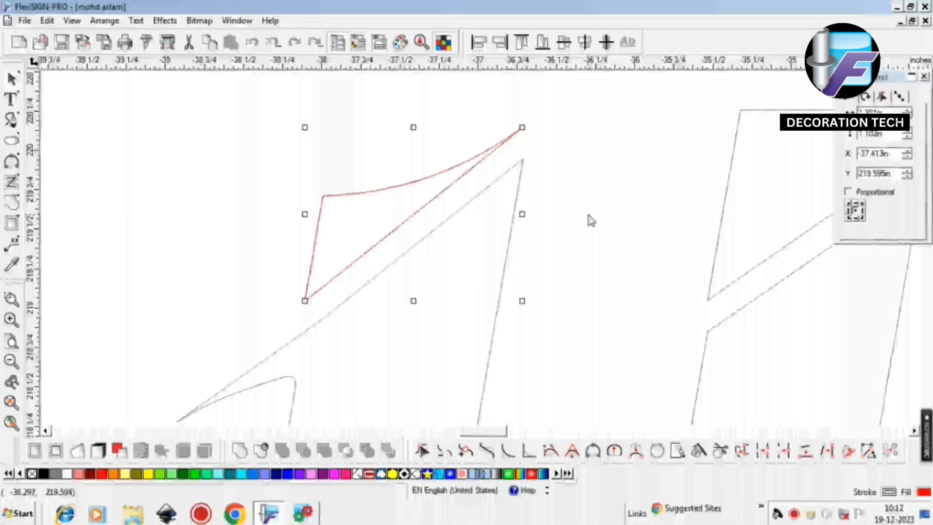
click(471, 167)
click(472, 166)
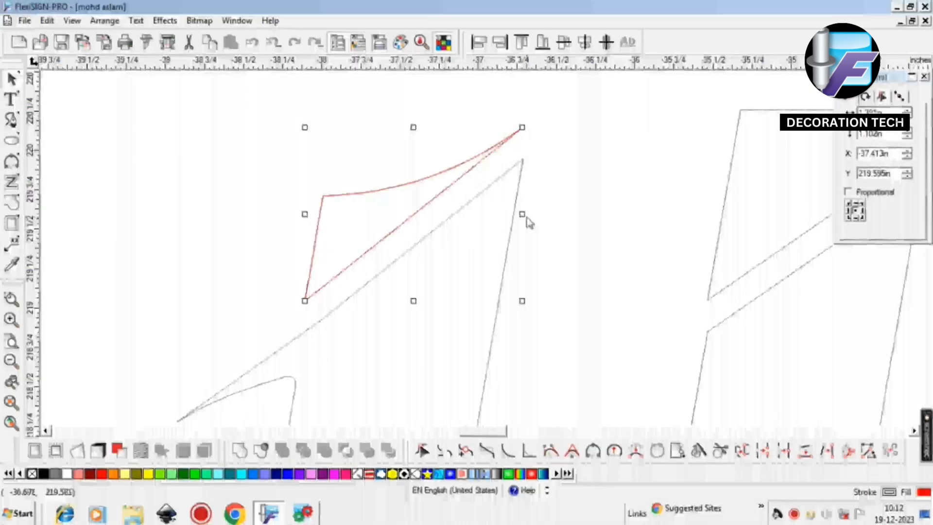
drag(523, 216, 581, 185)
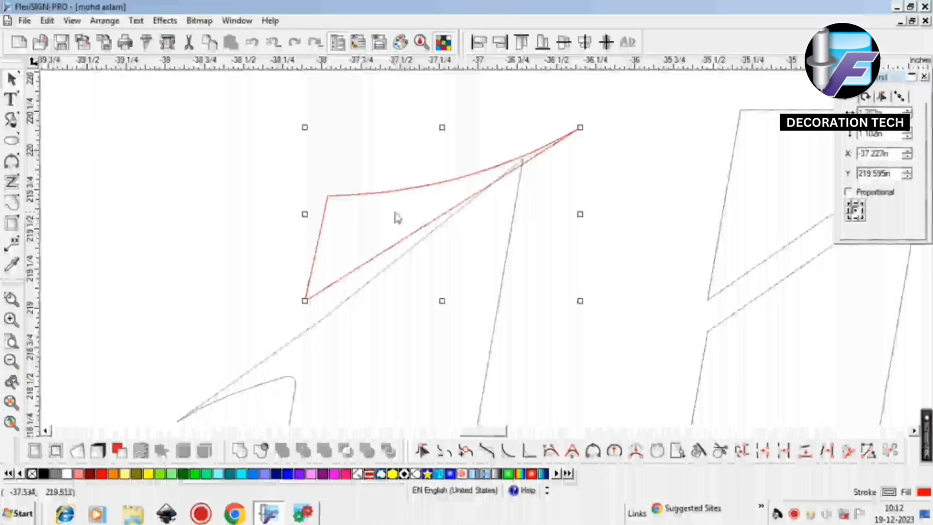
- Rotate the widened top piece counter-clockwise to run parallel to the slice below, and nudge it up to leave an even gap
click(395, 191)
drag(438, 130, 429, 134)
key(ctrl+z)
drag(305, 128, 295, 144)
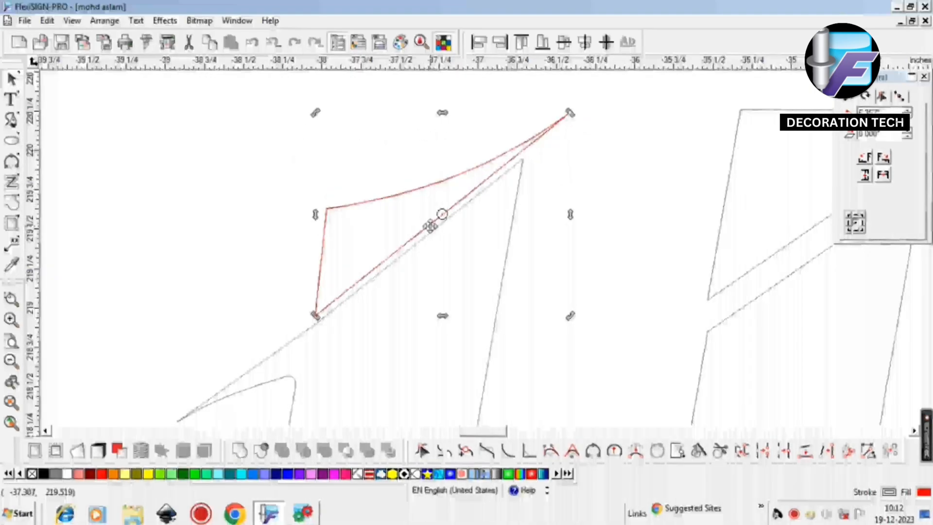
key(Up)
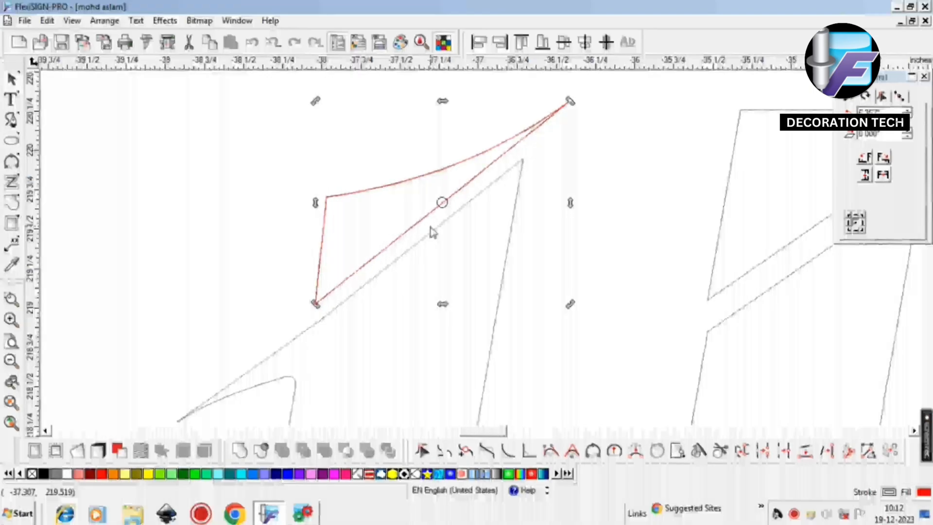
drag(569, 305, 567, 305)
click(566, 340)
scroll(567, 340, down, 2)
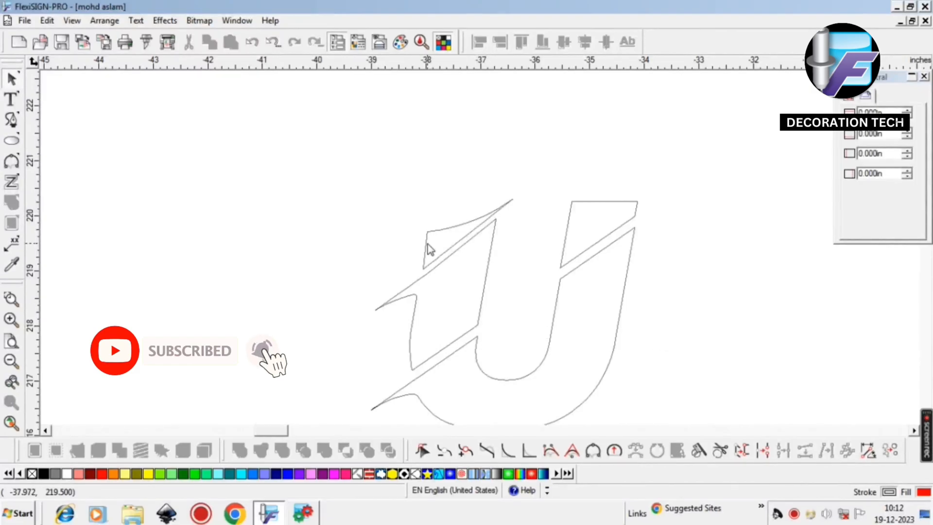
click(441, 255)
click(533, 310)
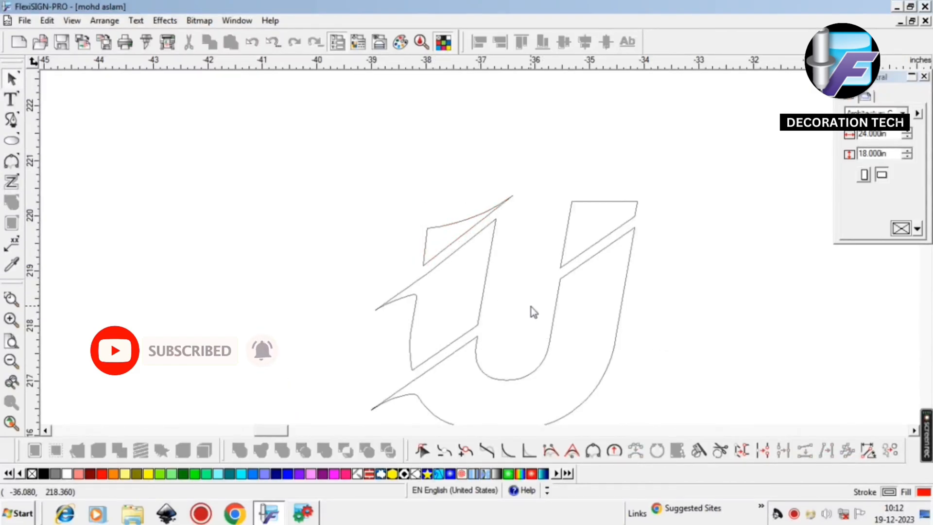
- Select the right stem's top piece and add a point on each side of its lower left corner with Change Start Point
scroll(640, 319, up, 1)
scroll(641, 319, right, 3)
scroll(561, 339, up, 2)
scroll(562, 339, left, 2)
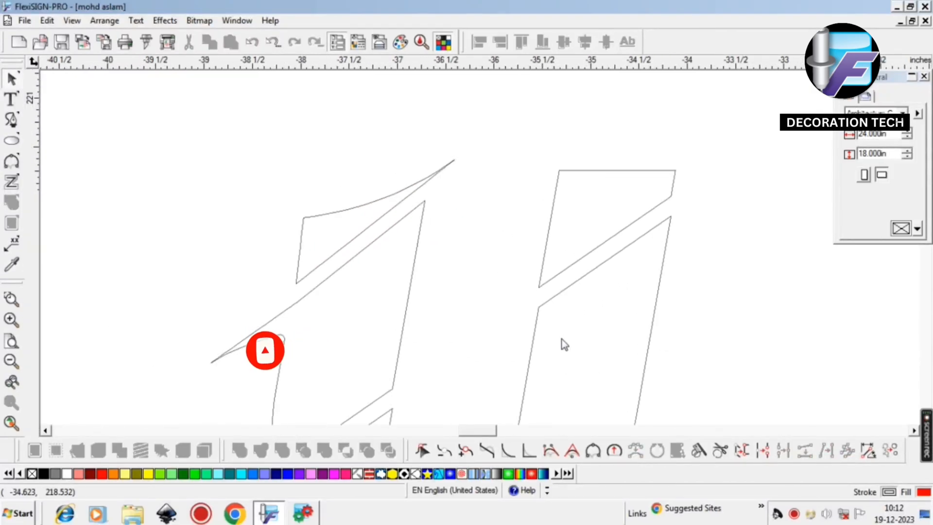
scroll(561, 339, left, 1)
click(589, 277)
scroll(592, 338, up, 1)
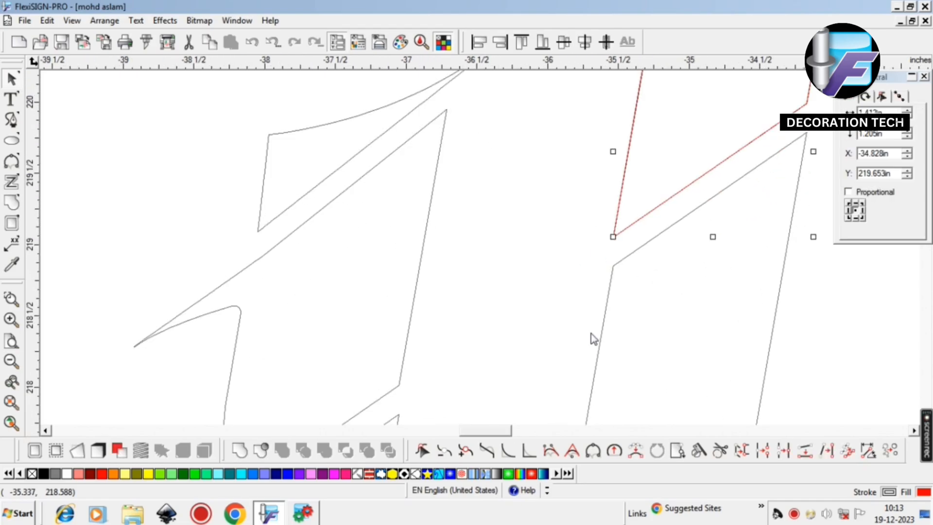
scroll(592, 339, right, 1)
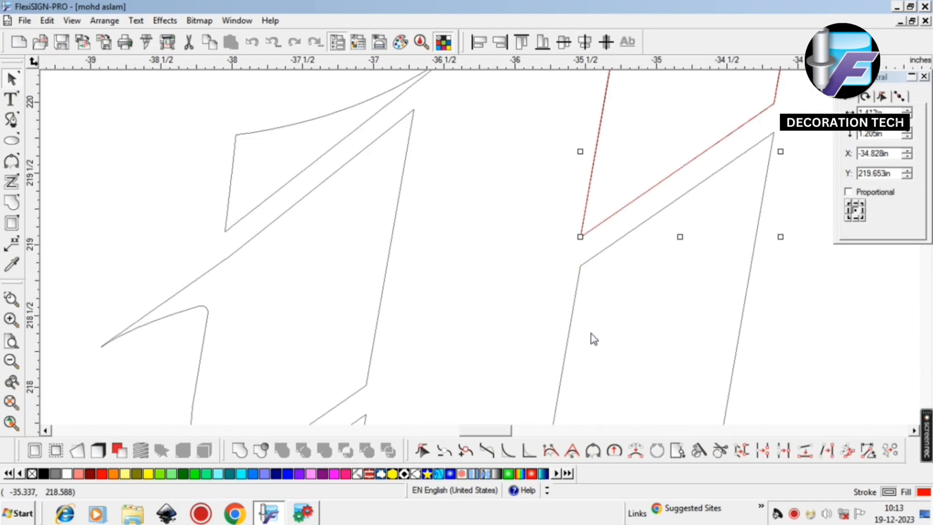
click(680, 454)
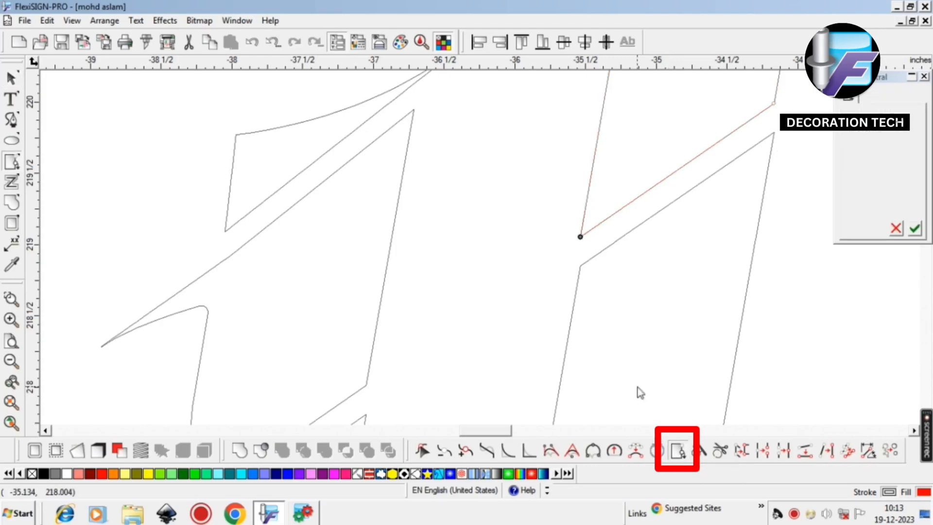
click(583, 220)
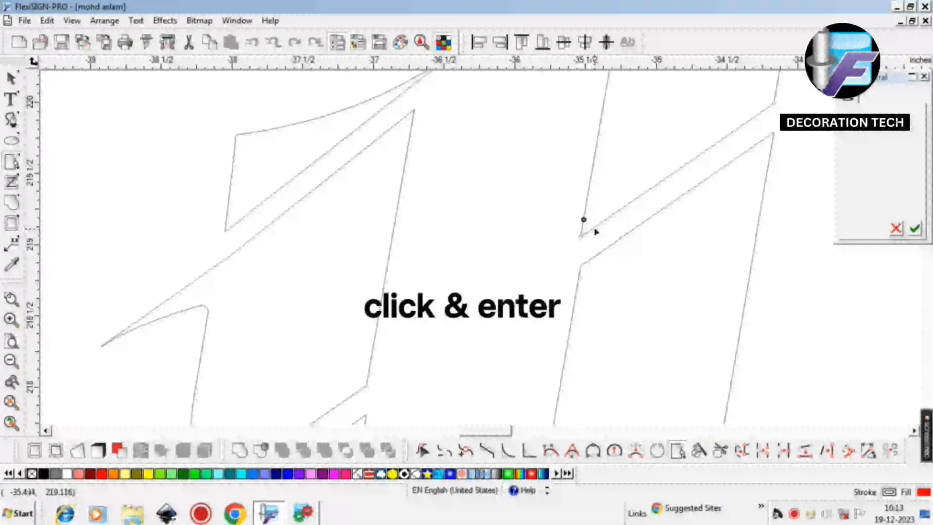
click(595, 228)
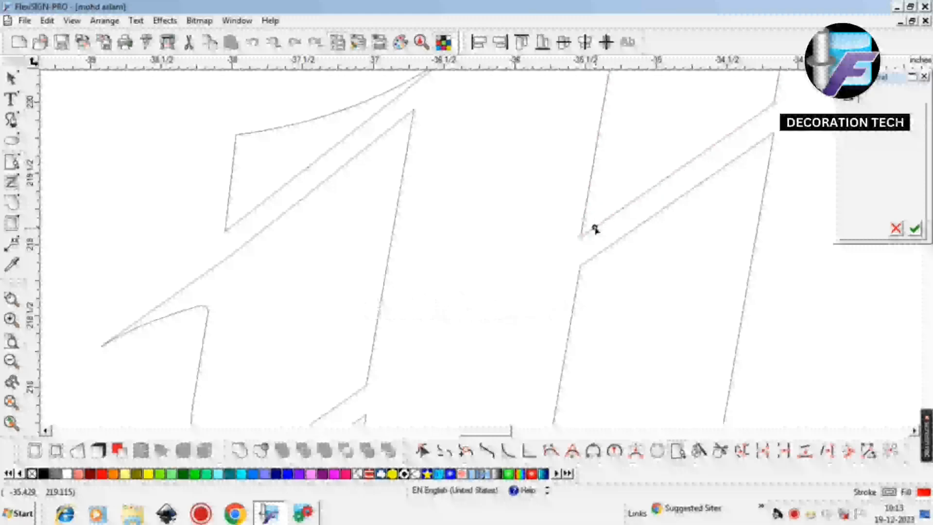
key(Return)
- Edit the right top piece's points and extend its lower left corner along the slice direction into the left stem's middle piece
click(422, 451)
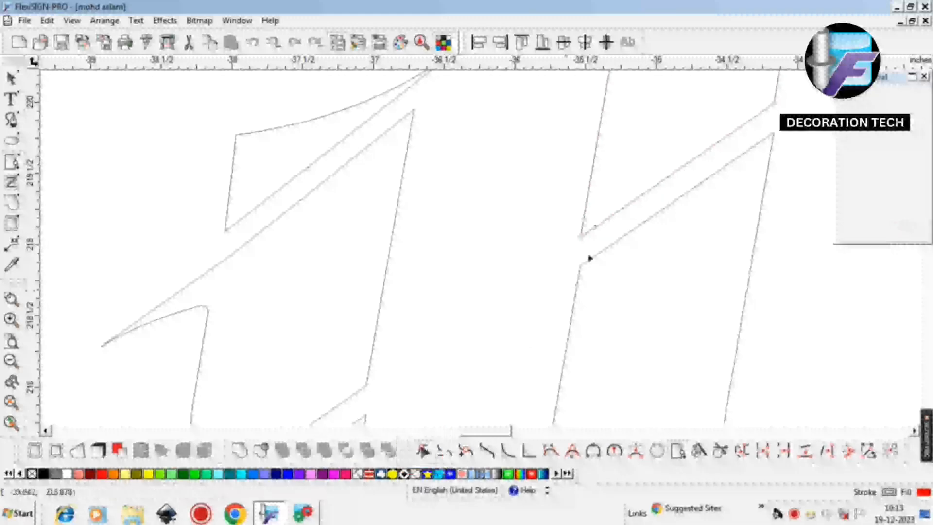
drag(581, 237, 323, 413)
scroll(362, 375, up, 5)
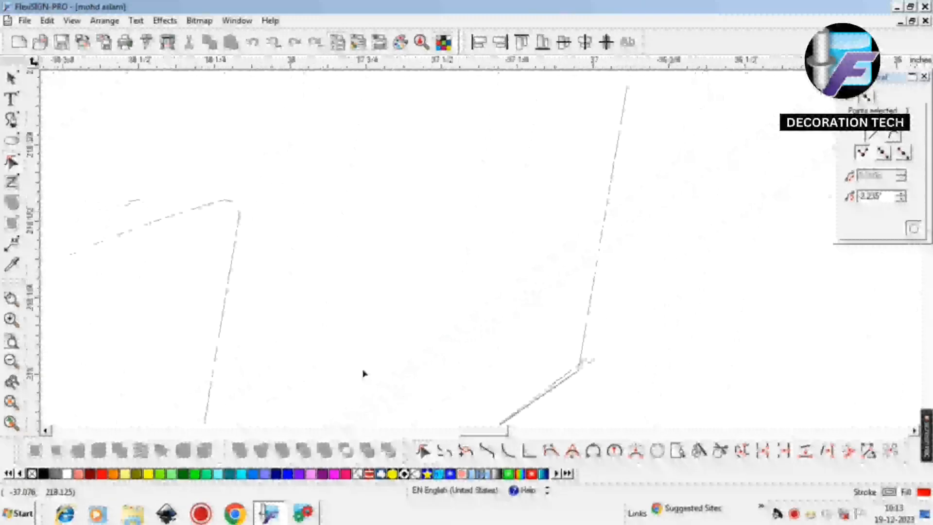
scroll(384, 366, down, 4)
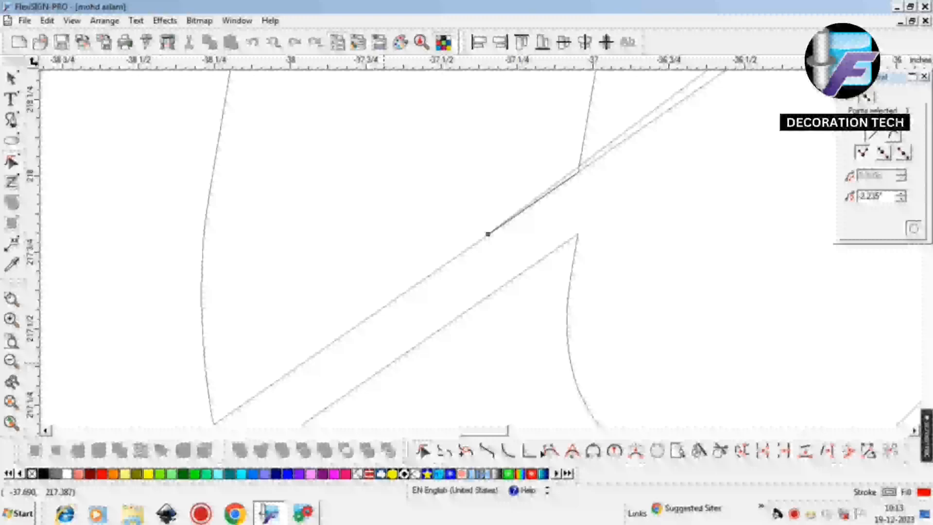
- Add a point on the extended strip's upper edge near its tip and move it outward to make a blunt end inside the left stem
click(677, 451)
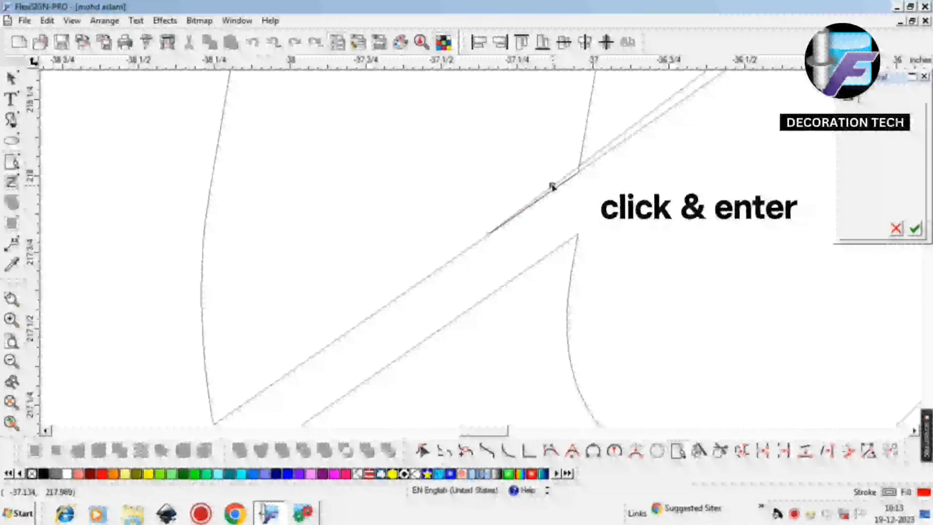
click(552, 187)
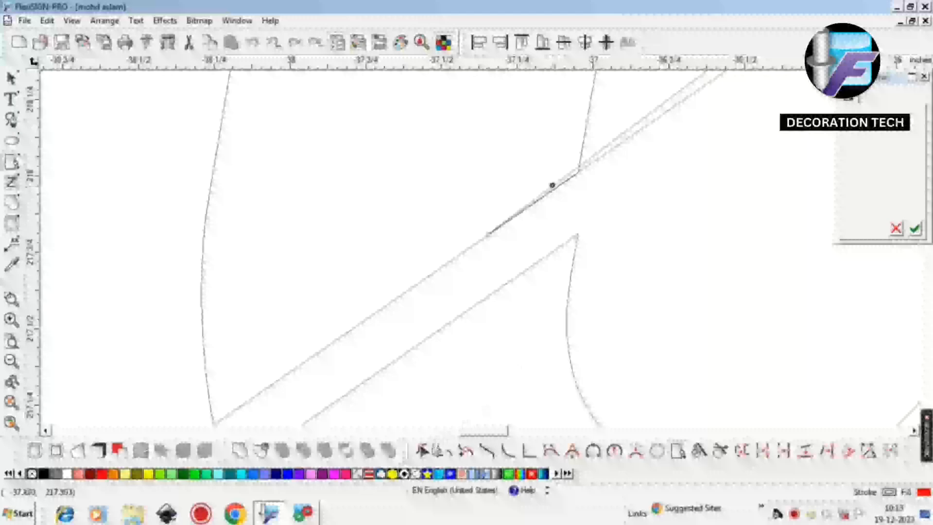
key(Return)
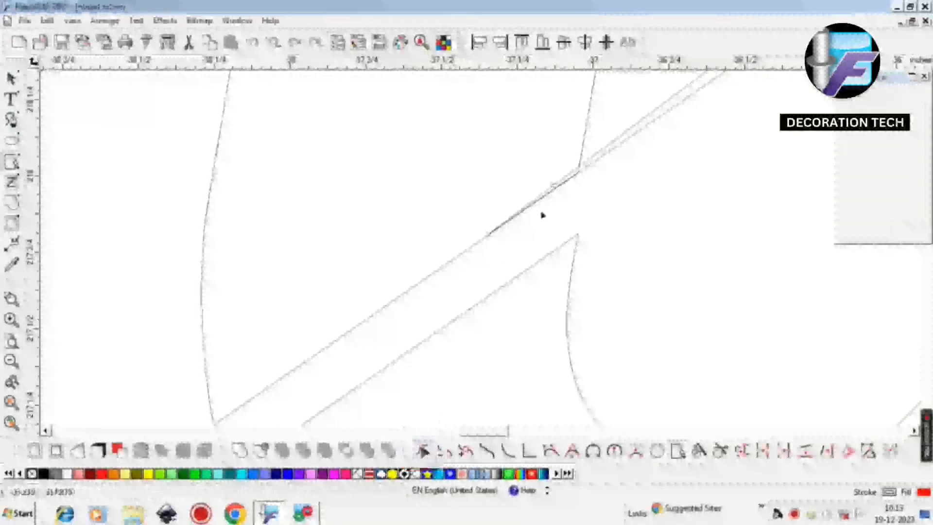
drag(552, 187, 460, 195)
scroll(639, 225, down, 1)
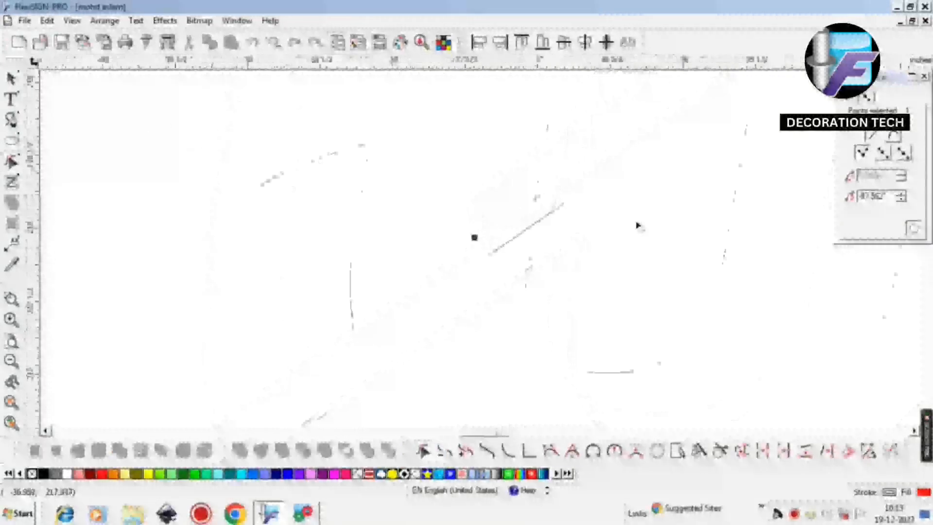
scroll(638, 226, down, 1)
scroll(639, 226, right, 1)
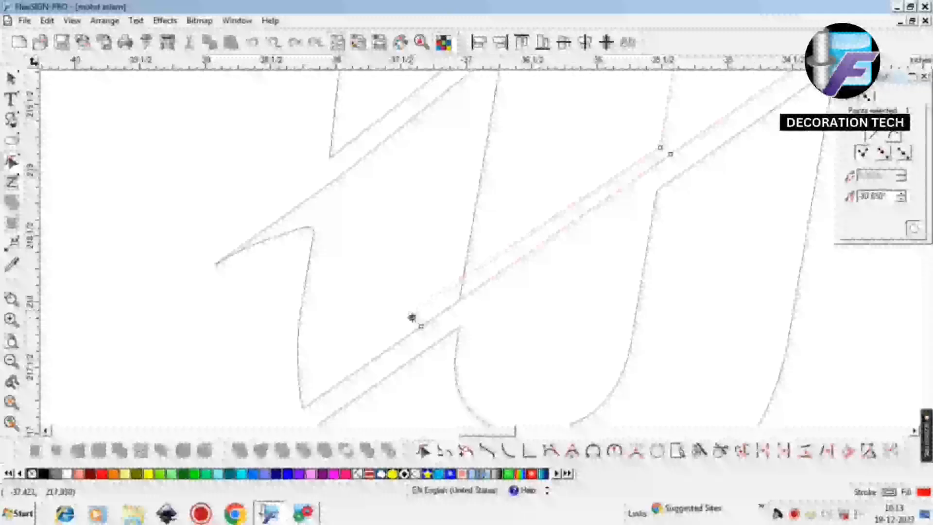
drag(412, 317, 413, 318)
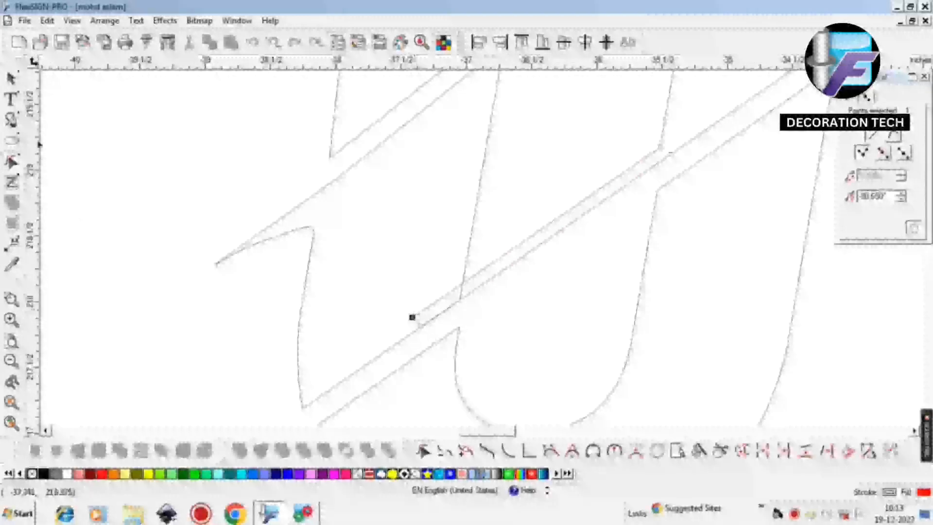
- Select the extended right top piece together with the left stem's middle piece and weld them into one shape
click(11, 78)
click(490, 334)
drag(536, 271, 422, 309)
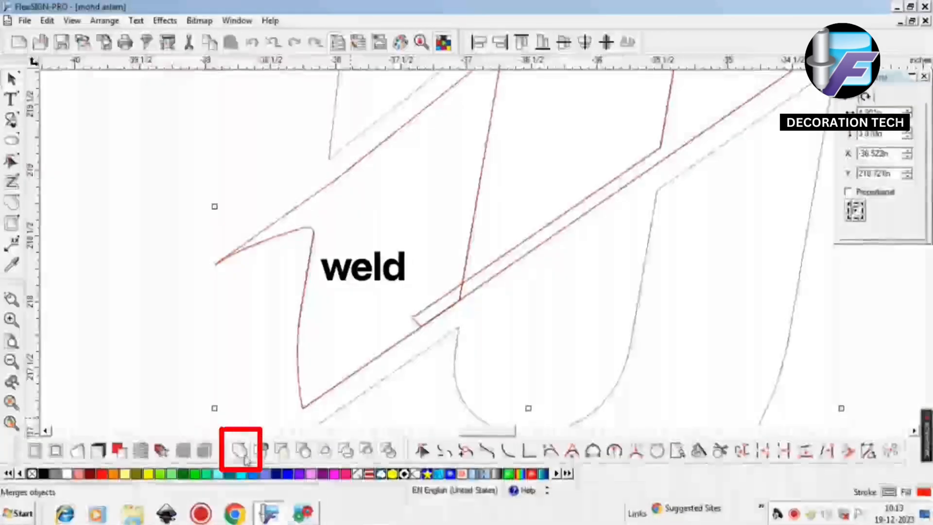
click(242, 456)
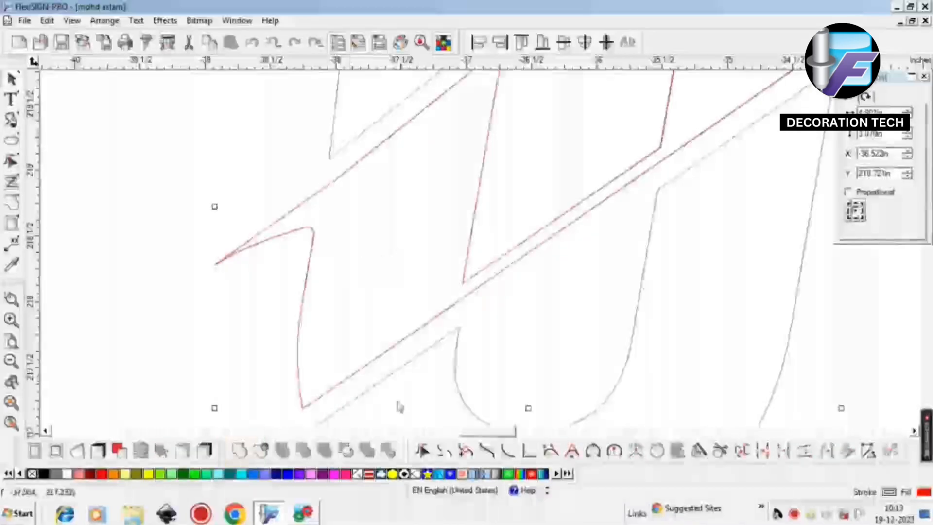
click(508, 320)
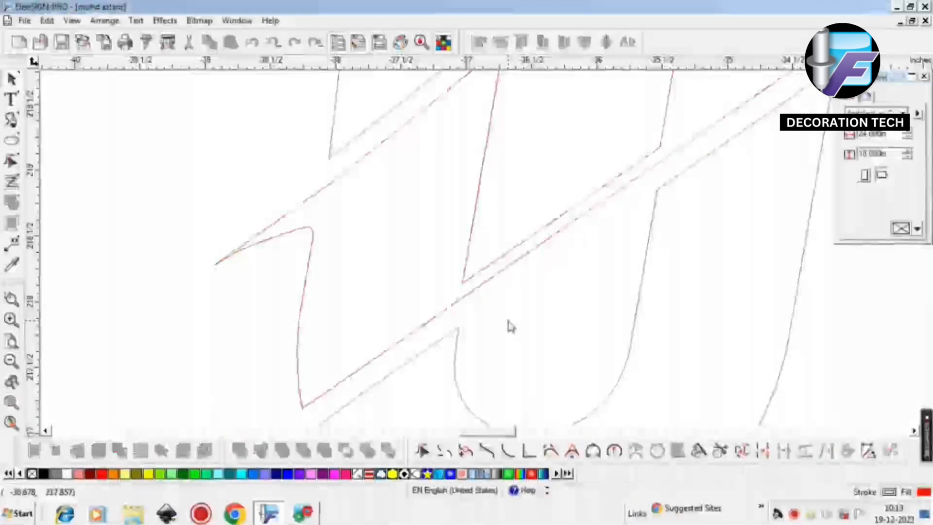
- Select the welded piece and add a point on each side of its two inner corners where the diagonal link meets the stems
scroll(508, 320, up, 1)
scroll(509, 326, up, 1)
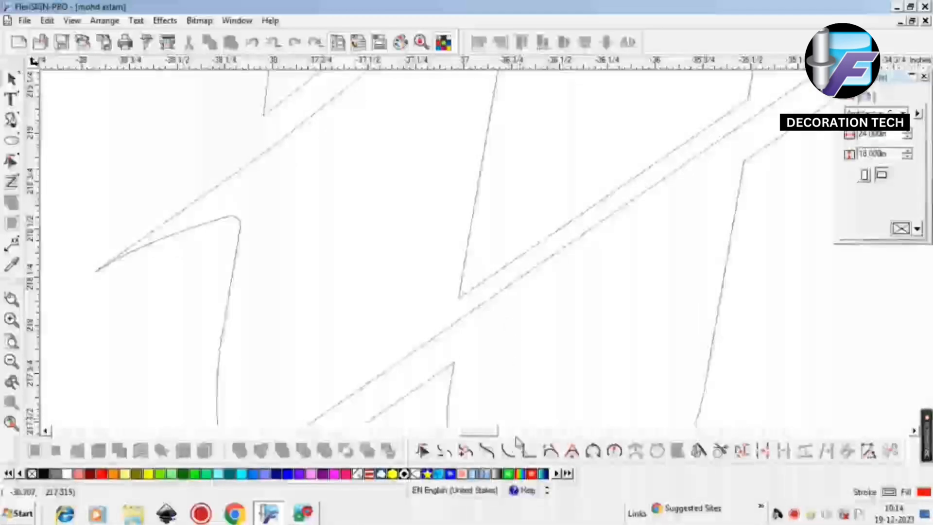
click(498, 276)
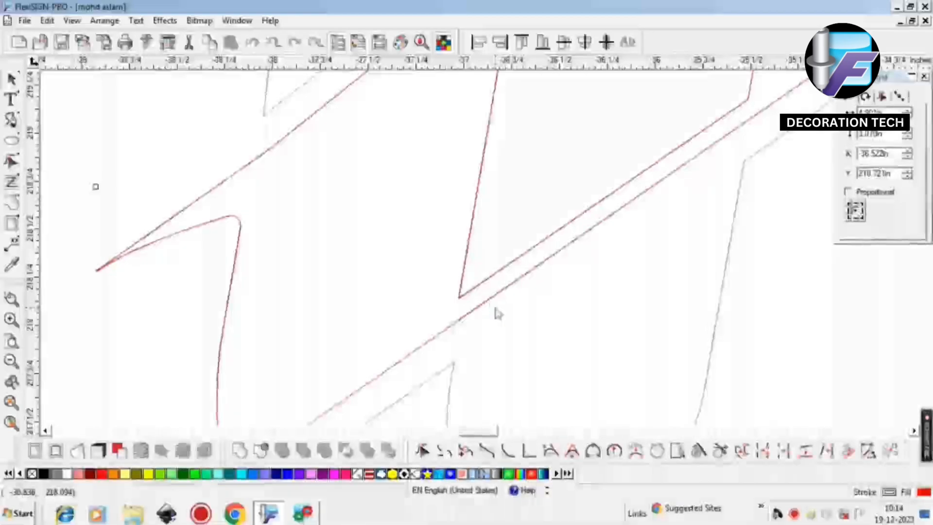
click(678, 451)
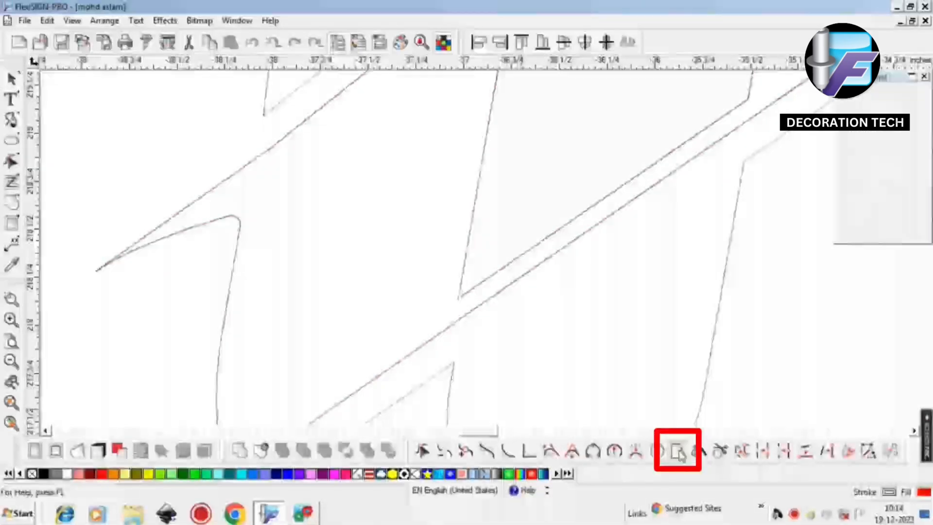
click(463, 268)
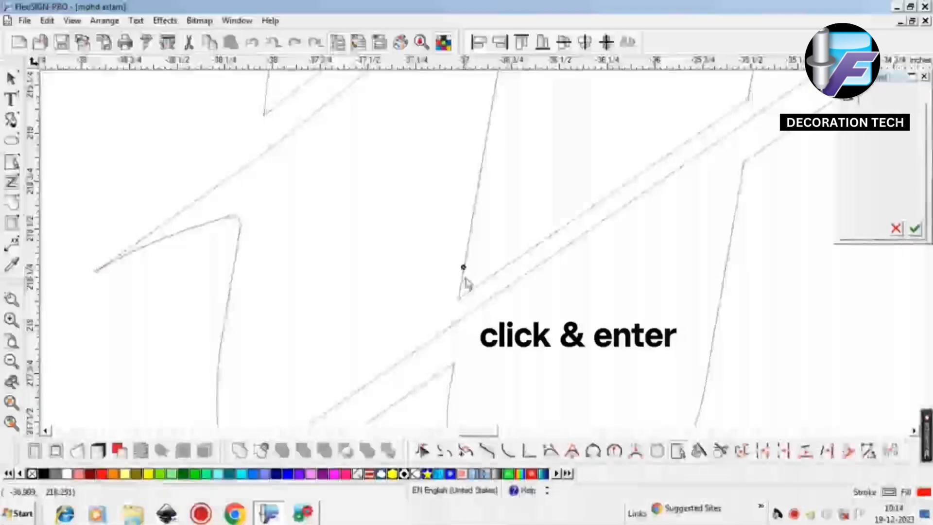
click(482, 281)
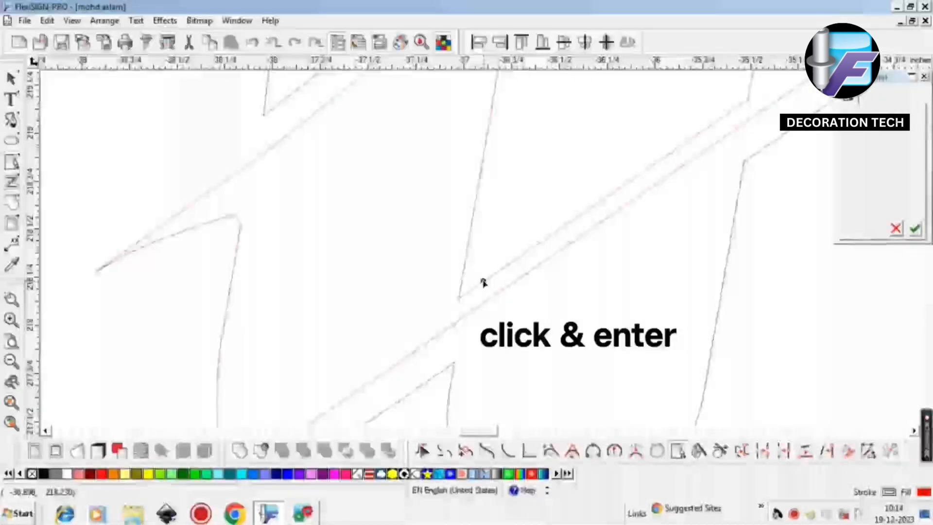
scroll(719, 220, up, 2)
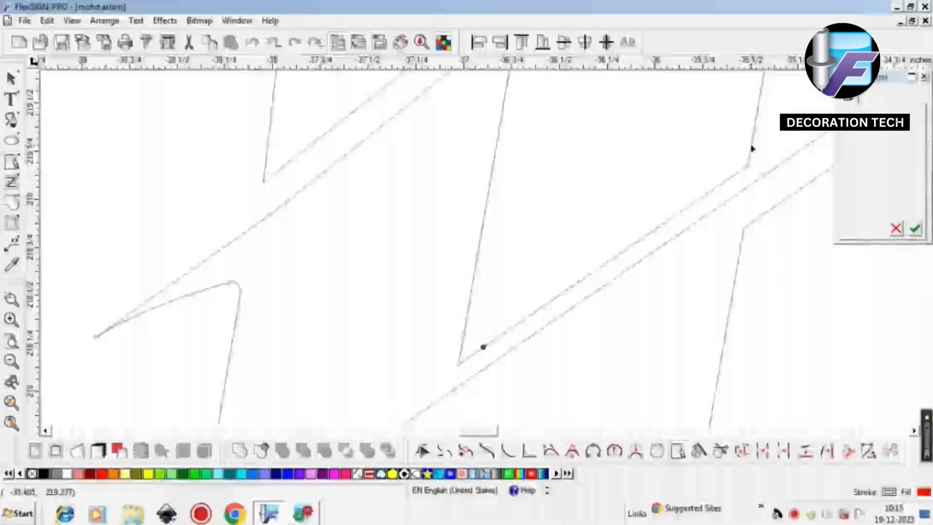
click(751, 146)
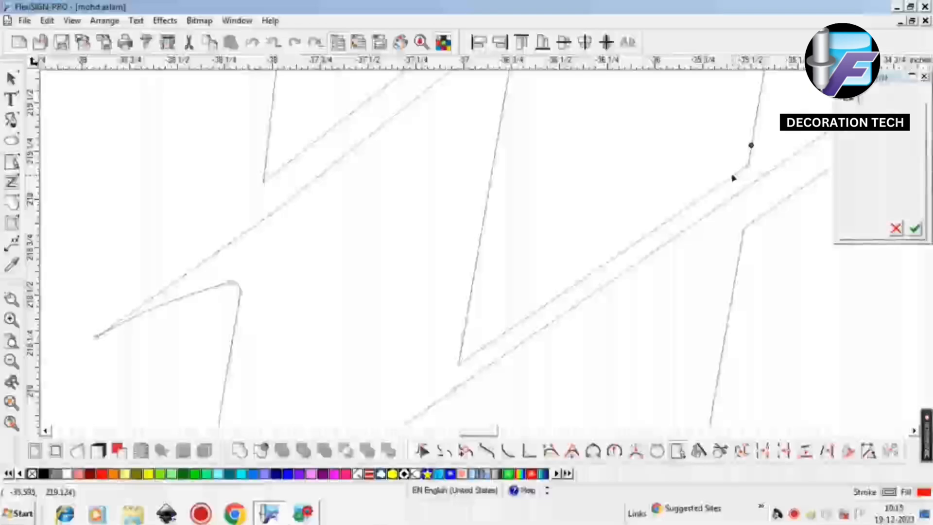
click(732, 175)
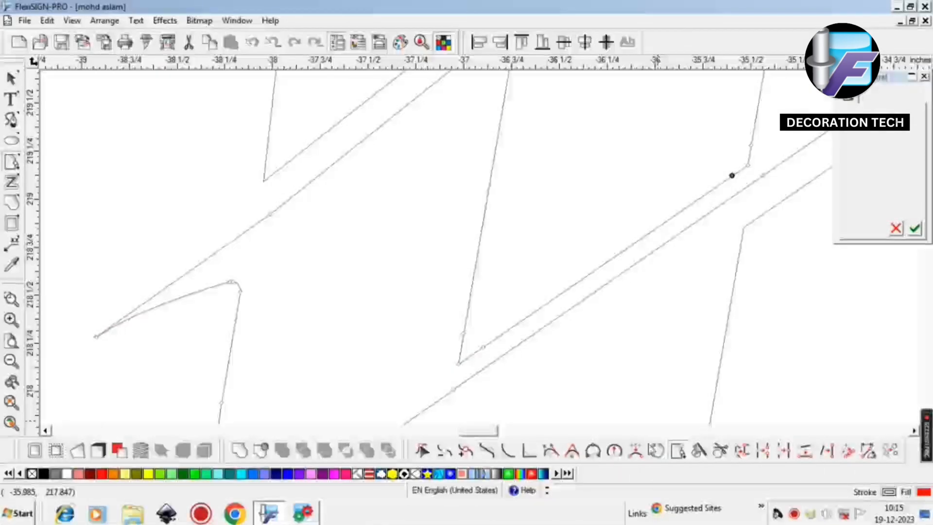
- Round both inner corners of the welded piece between the added points, at the left stem and at the right stem
click(571, 450)
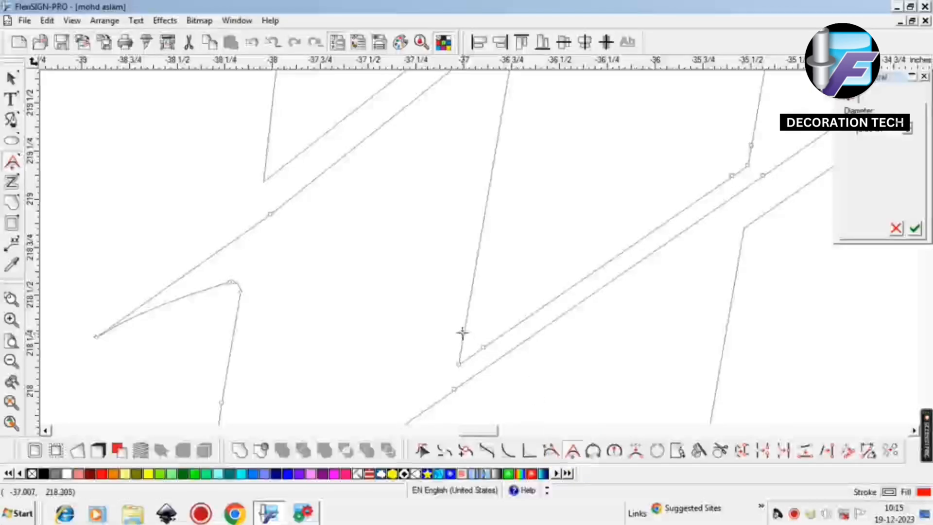
click(463, 333)
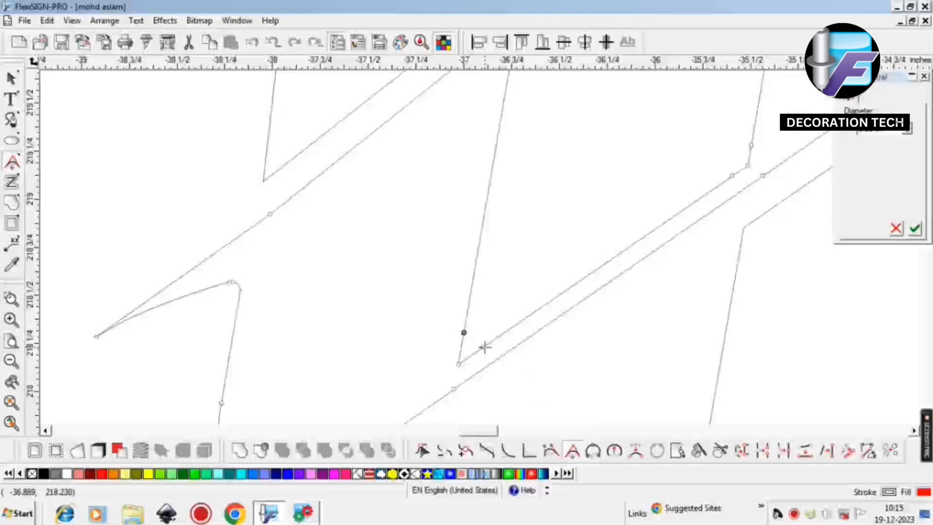
click(485, 346)
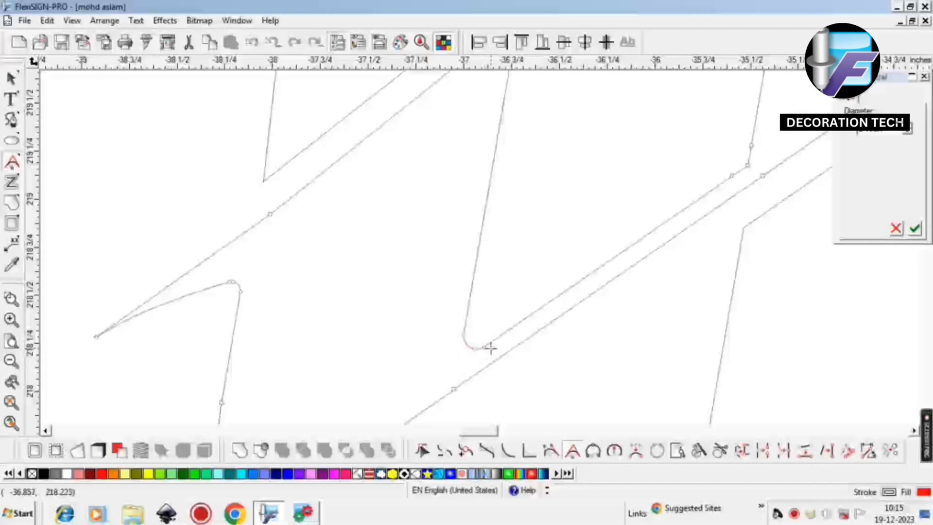
key(Right)
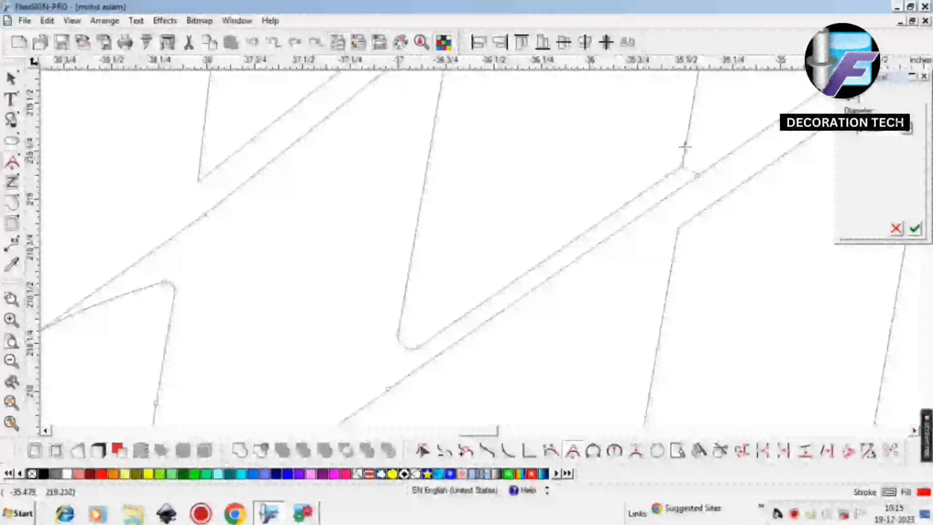
click(684, 147)
click(685, 144)
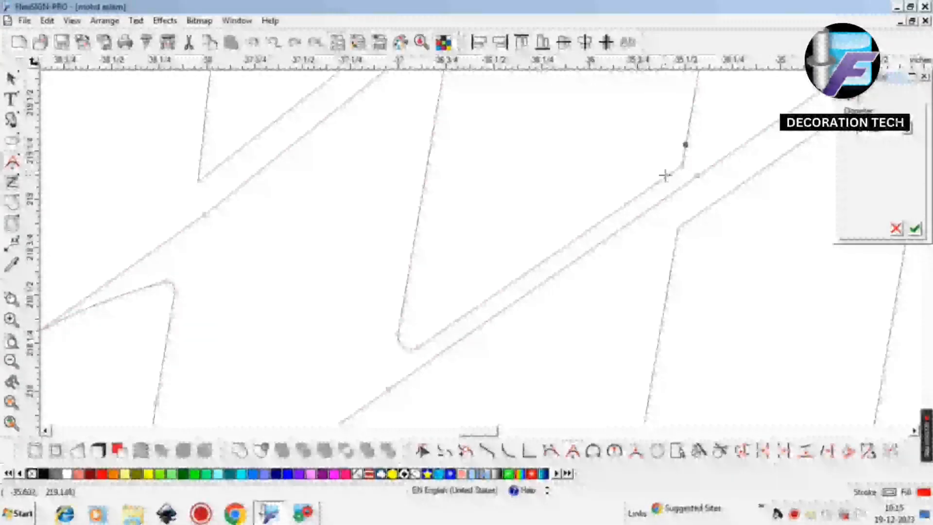
click(666, 176)
click(666, 176)
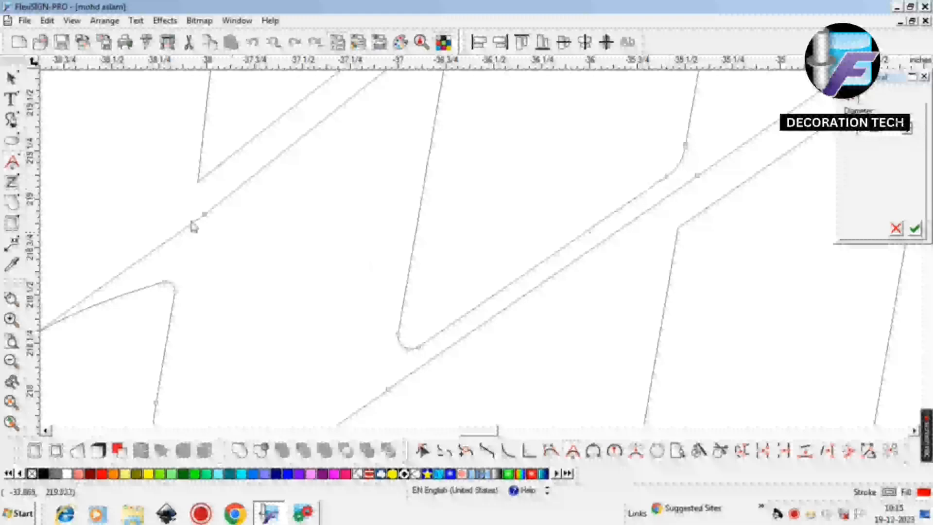
click(11, 79)
scroll(503, 286, down, 3)
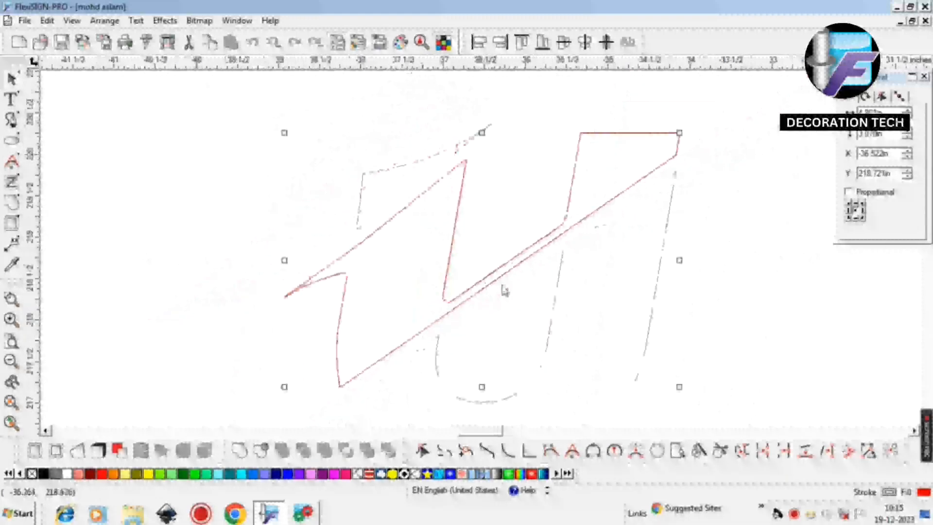
scroll(704, 285, right, 1)
click(712, 269)
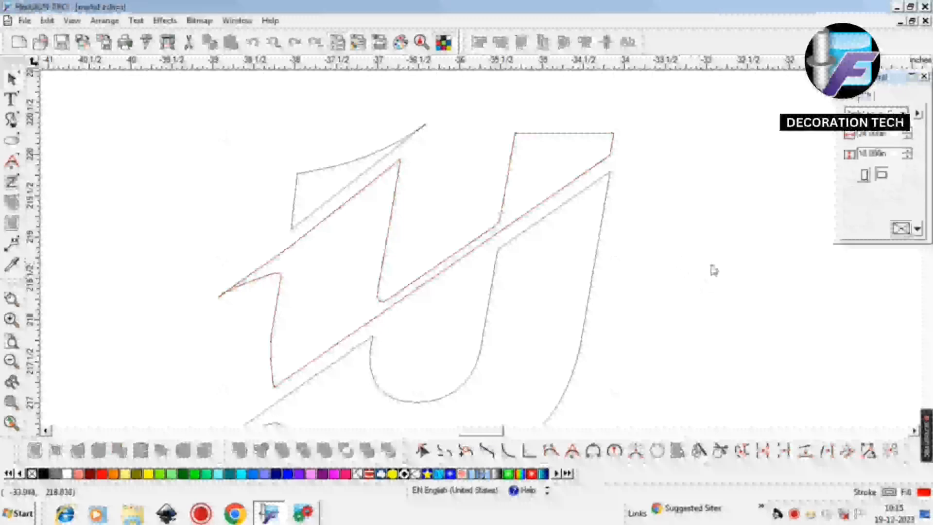
- Select the welded piece and add a point on the right stem's left edge, slightly below its upper left corner
scroll(710, 269, up, 2)
scroll(711, 270, up, 1)
scroll(640, 263, up, 2)
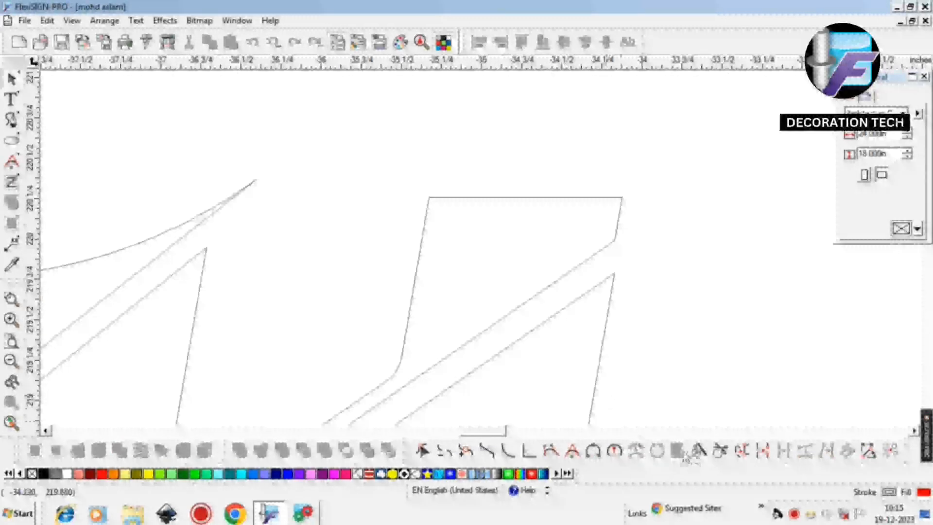
click(556, 288)
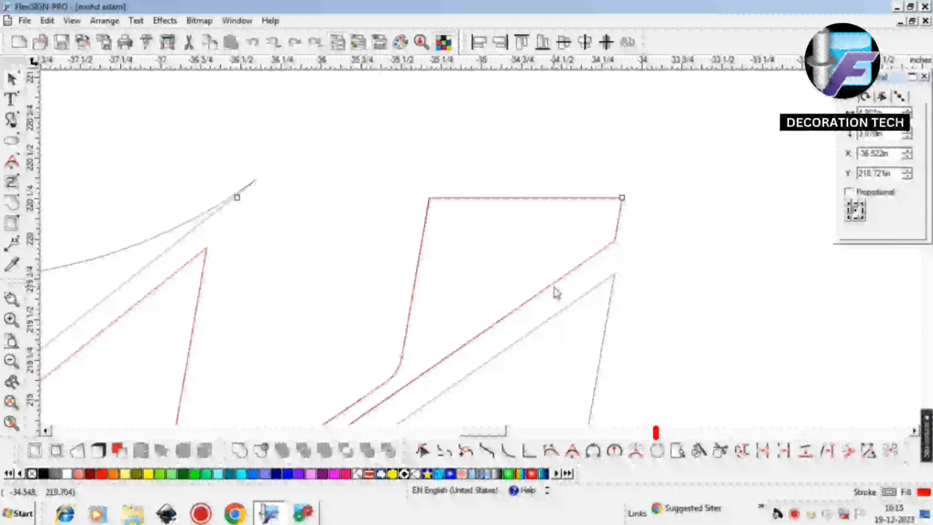
click(678, 451)
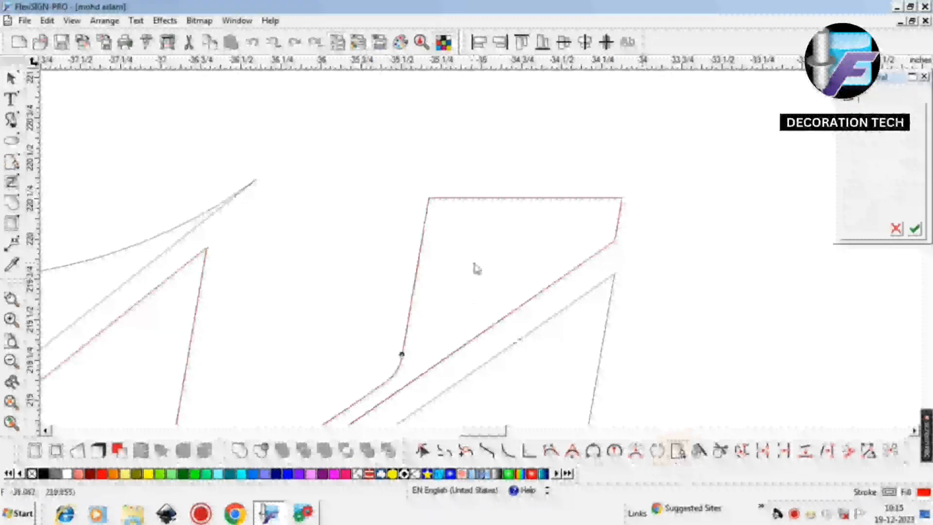
click(424, 226)
key(Return)
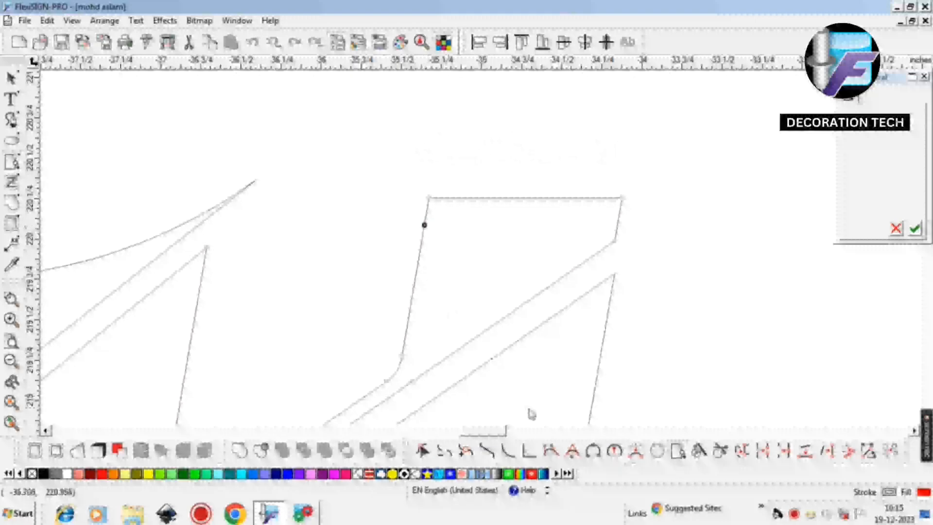
- Replace the right stem's flat top with a downward-sagging arc from its upper right corner to the added left-edge point
click(593, 457)
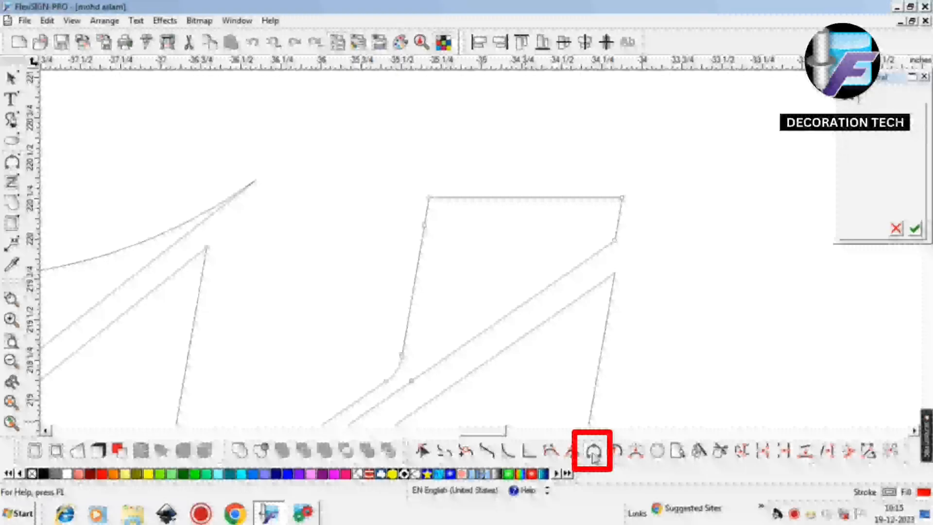
click(622, 198)
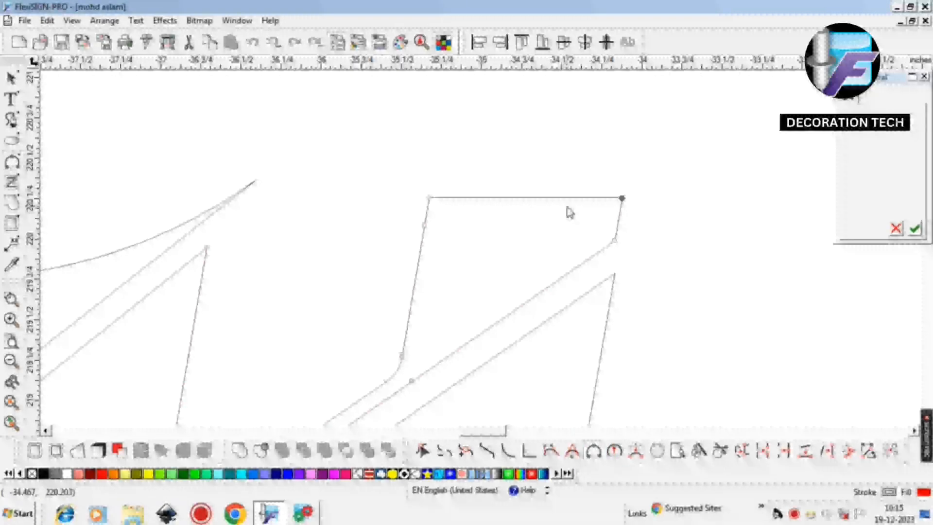
click(424, 224)
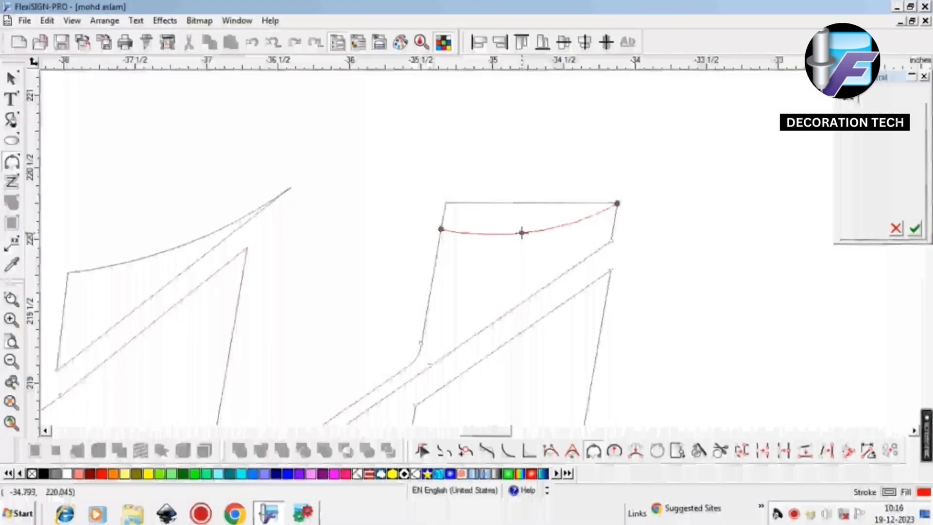
click(522, 234)
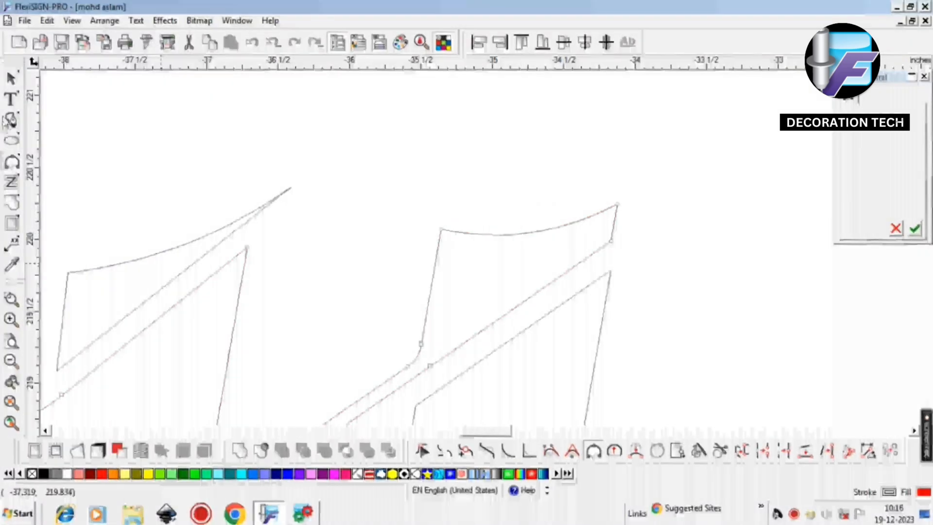
click(11, 78)
- Select all pieces of the letter U and switch the outline display to filled view
scroll(535, 275, down, 3)
scroll(535, 275, down, 2)
scroll(578, 307, down, 1)
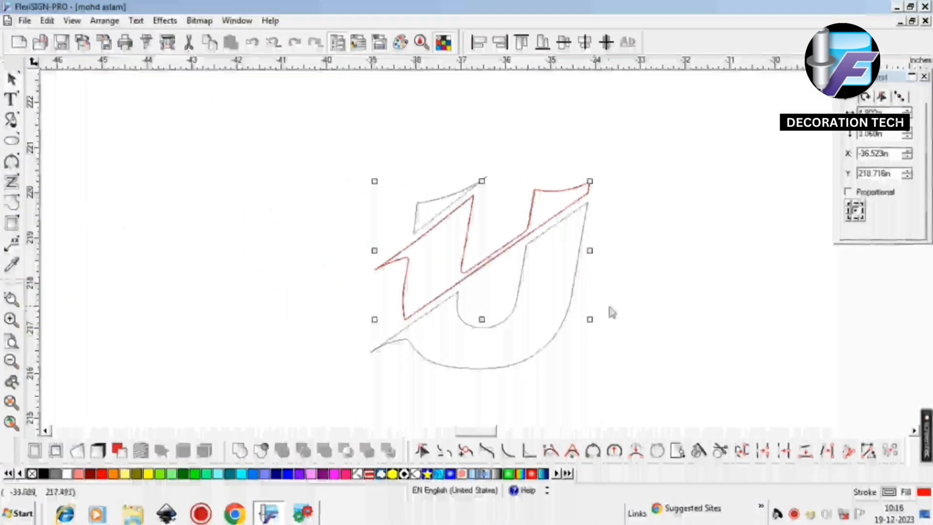
drag(629, 165, 323, 375)
key(ctrl+f)
click(678, 344)
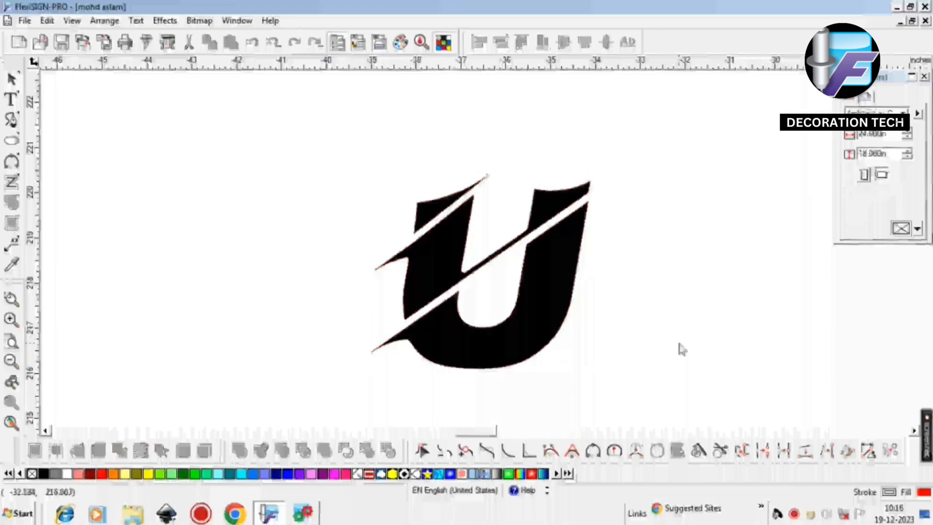
- Select the whole letter U and try palette fills on it, including the red, green and gray fades and the red circular stripes
scroll(630, 317, down, 3)
scroll(630, 317, up, 2)
drag(665, 171, 402, 368)
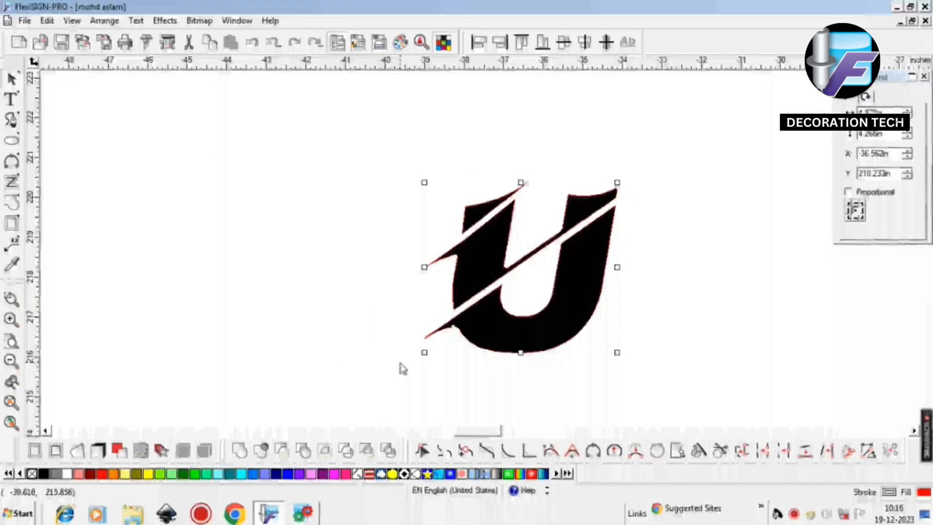
click(532, 474)
click(528, 473)
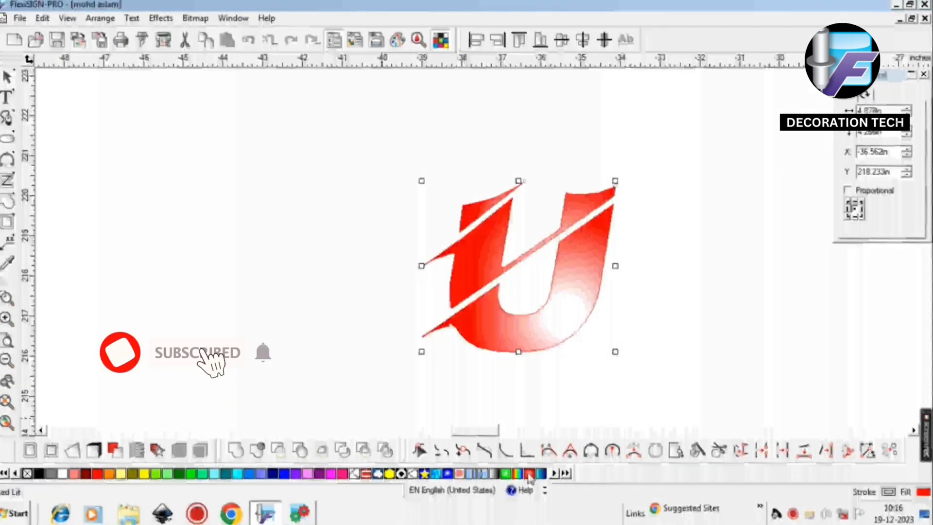
click(517, 472)
click(505, 472)
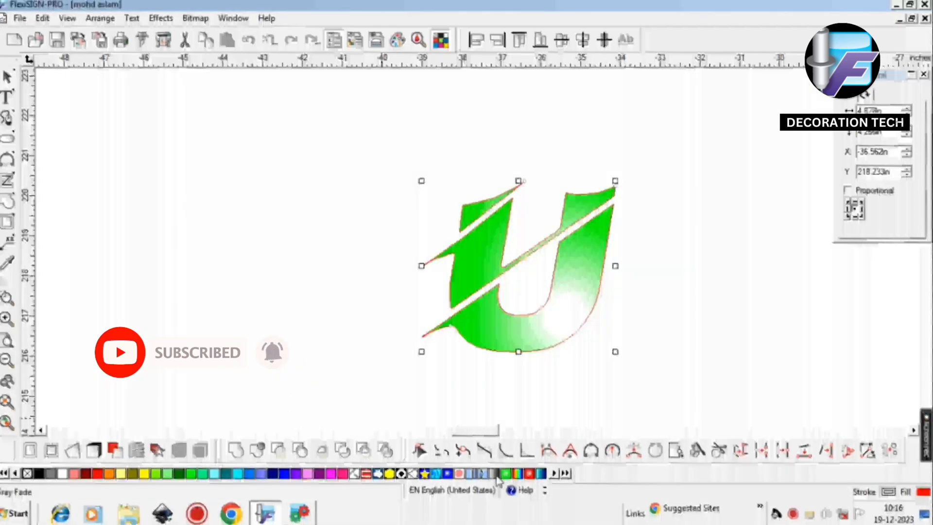
click(494, 472)
click(470, 473)
click(459, 473)
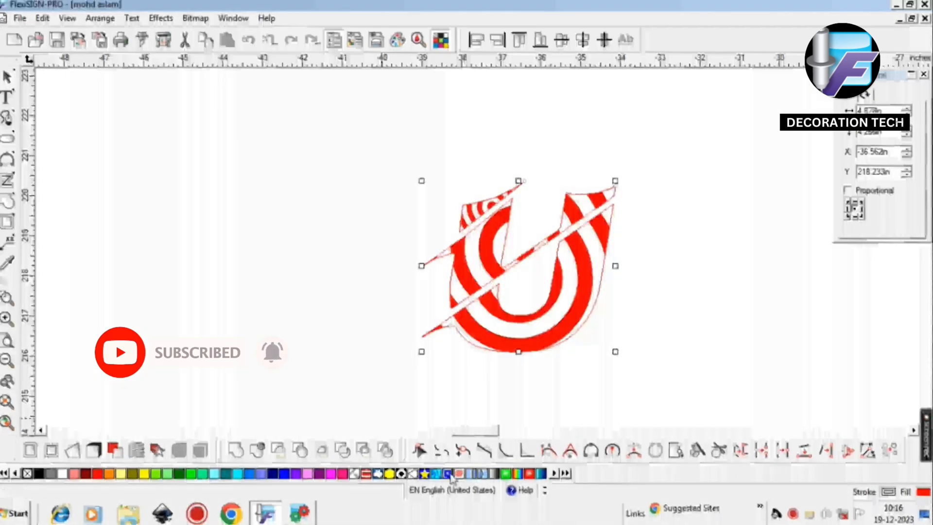